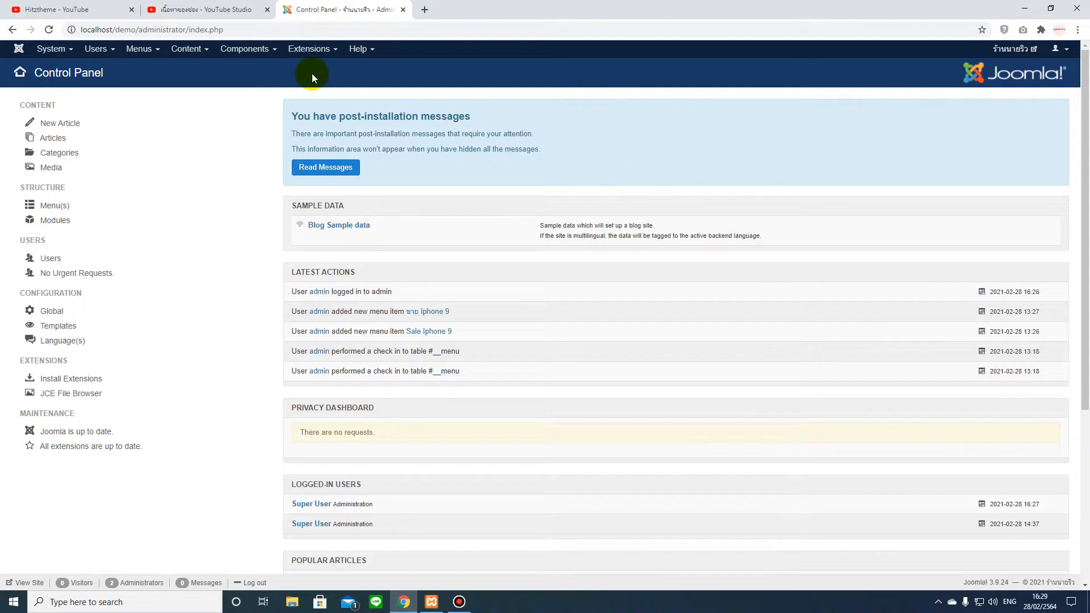
# Open the Page Builder CK component in the administrator area
pyautogui.click(253, 53)
pyautogui.moveTo(260, 166)
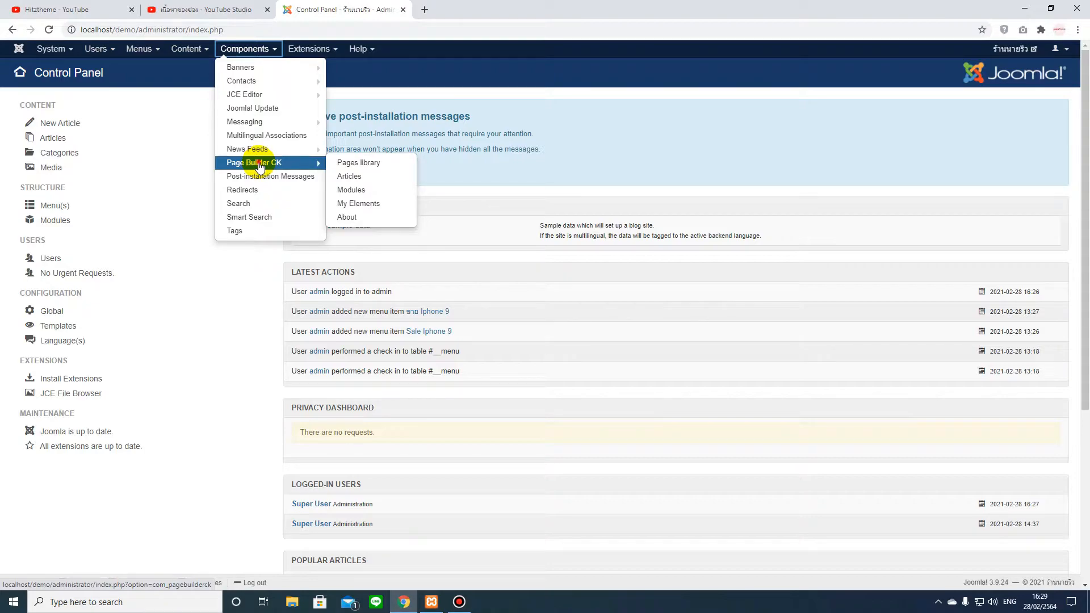
pyautogui.click(259, 165)
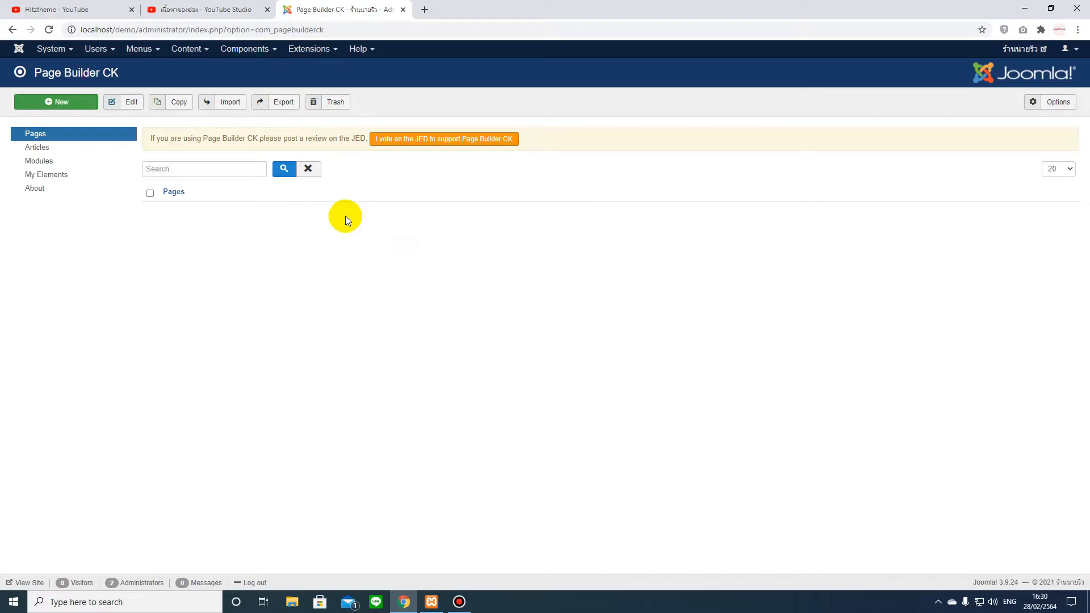
# Open a blank new page to view its Page Builder CK editor, and close it without saving
pyautogui.click(66, 104)
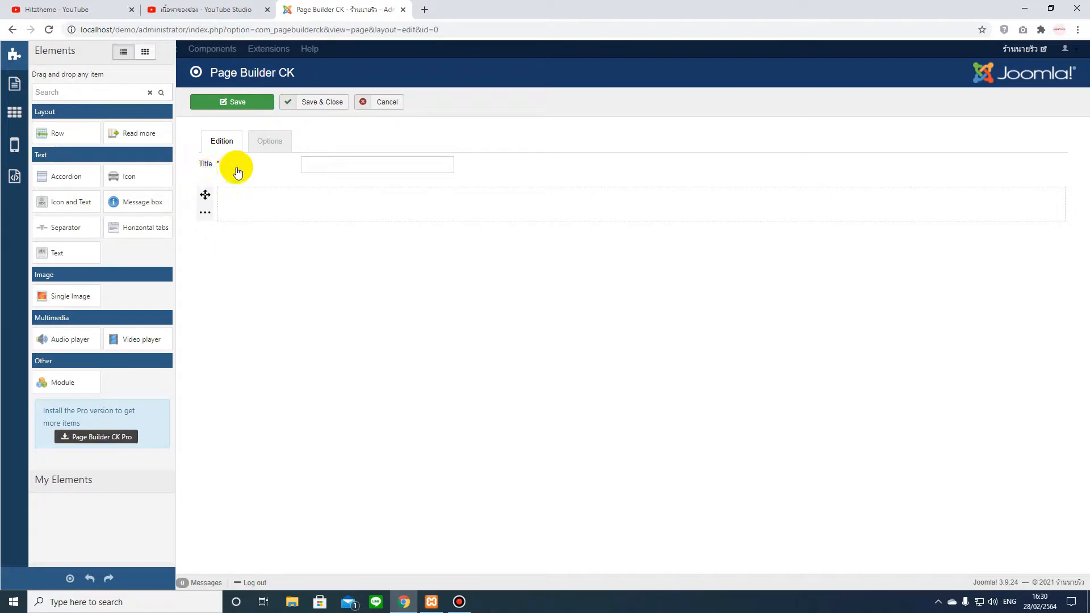
pyautogui.moveTo(272, 219)
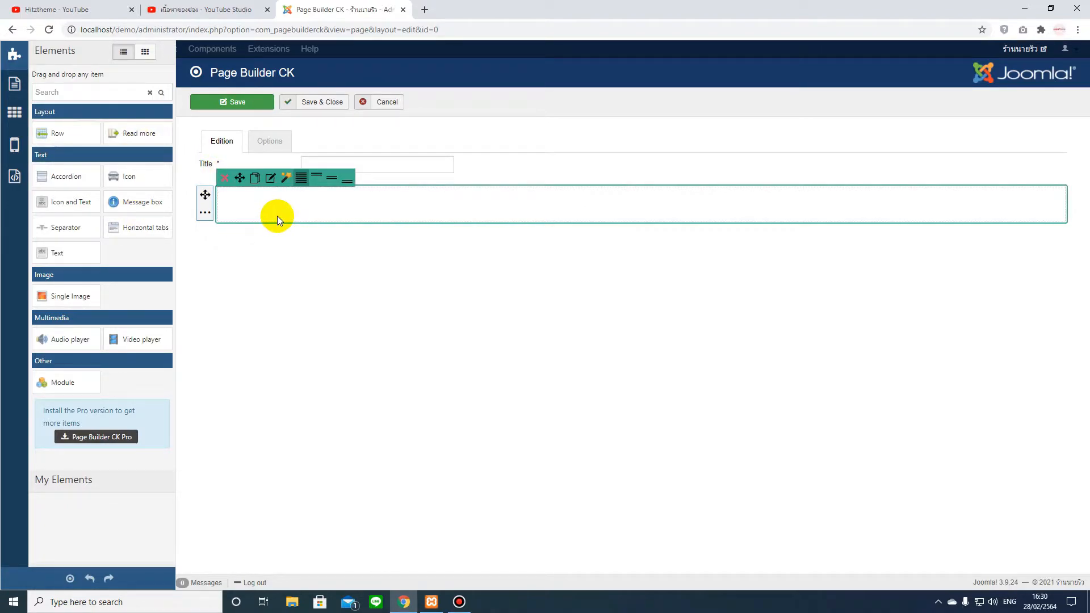
pyautogui.click(394, 105)
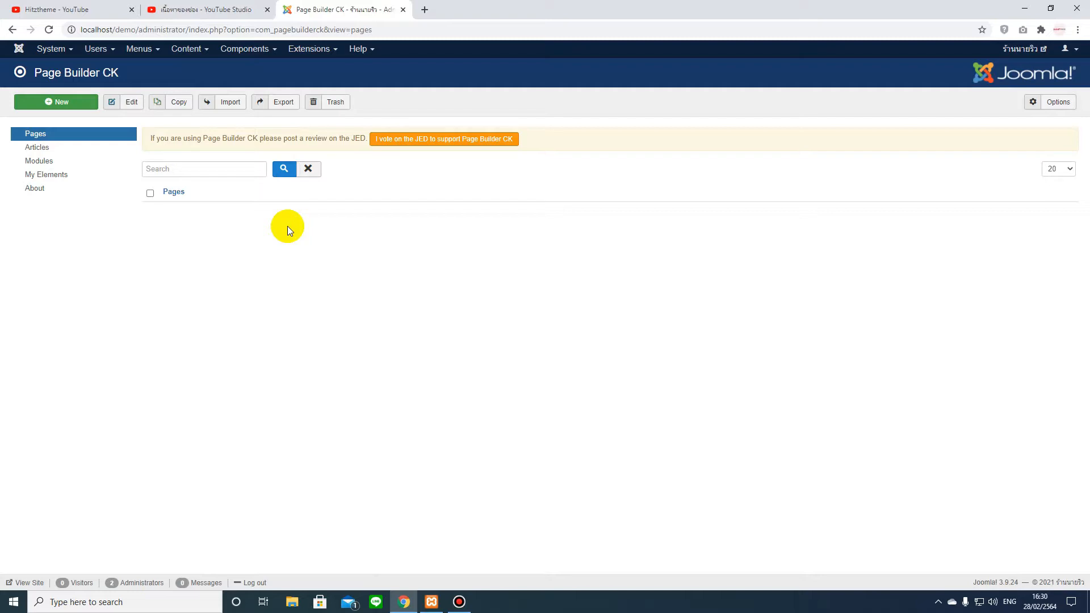
# Return to the Page Builder CK pages library and open the component's configuration
pyautogui.click(243, 50)
pyautogui.moveTo(254, 167)
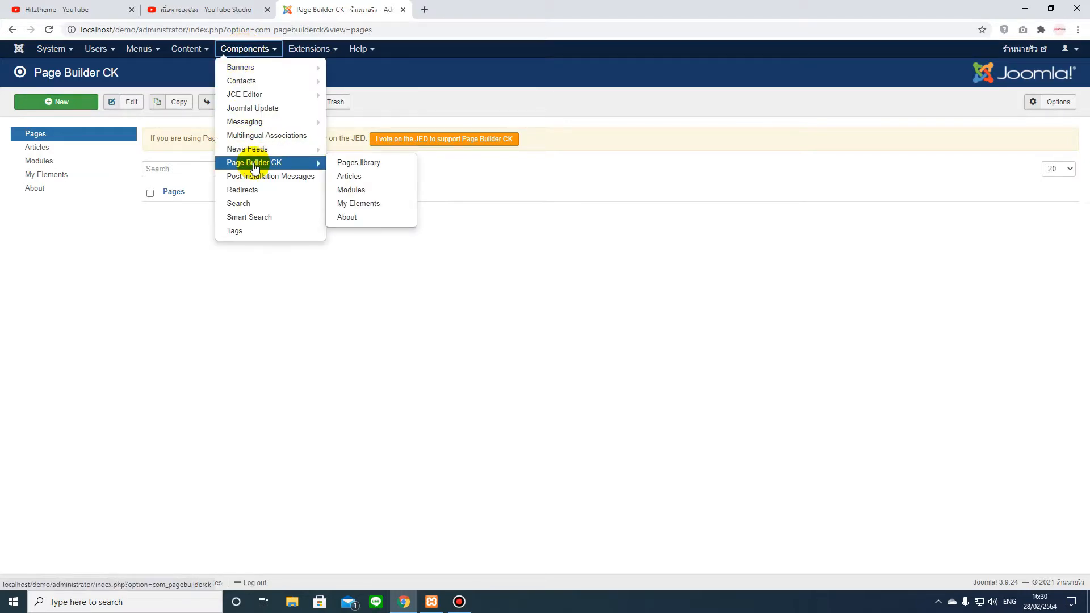
pyautogui.click(351, 165)
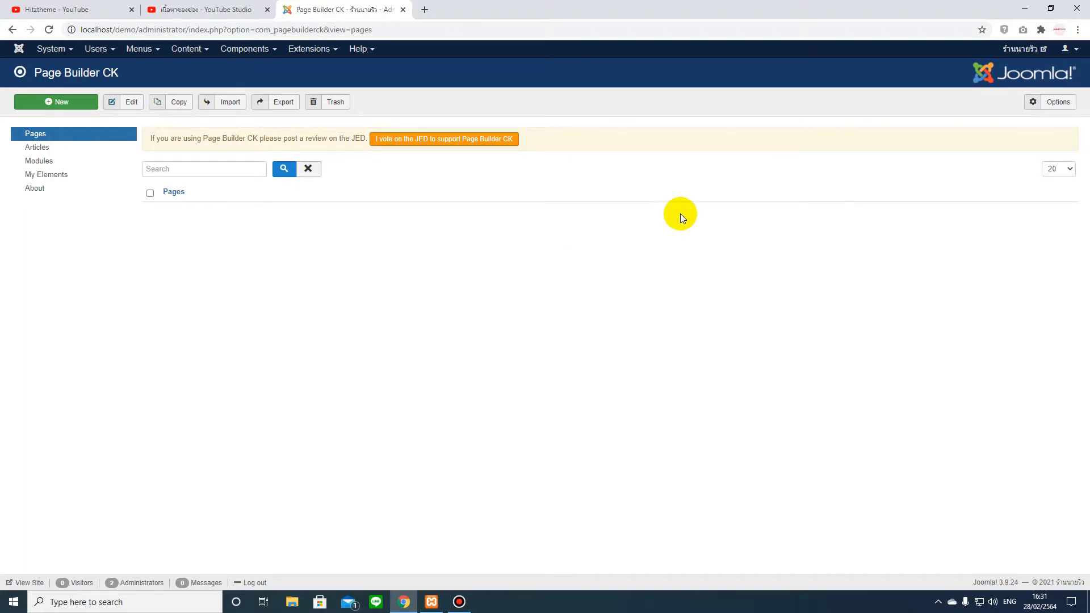
pyautogui.click(1064, 105)
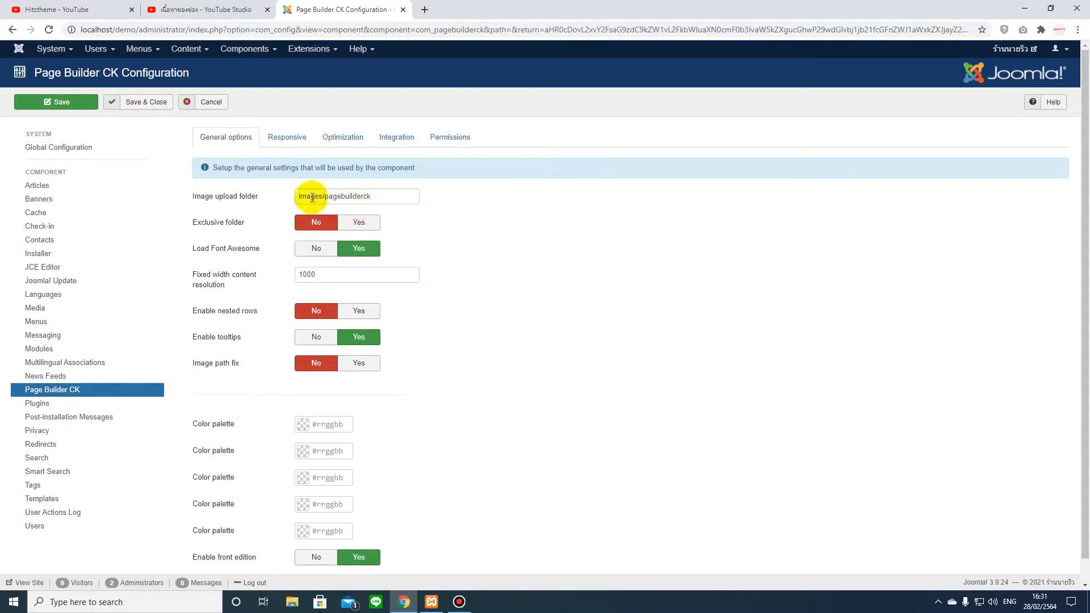
# Examine the component's general options, such as the image upload folder and Font Awesome loading, and its responsive resolutions
pyautogui.moveTo(198, 198)
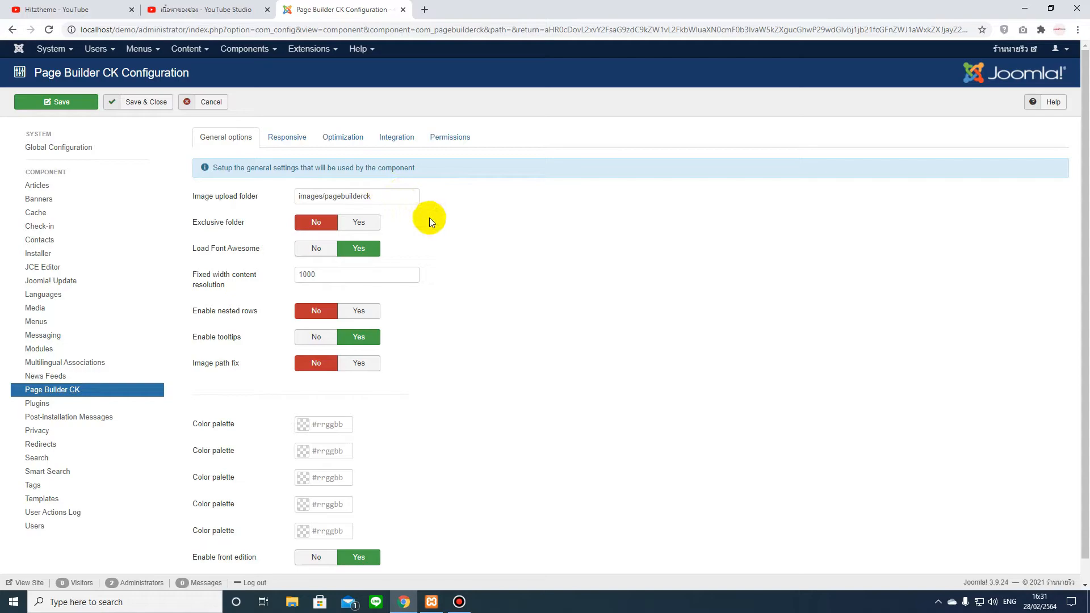
pyautogui.moveTo(250, 276)
pyautogui.moveTo(223, 255)
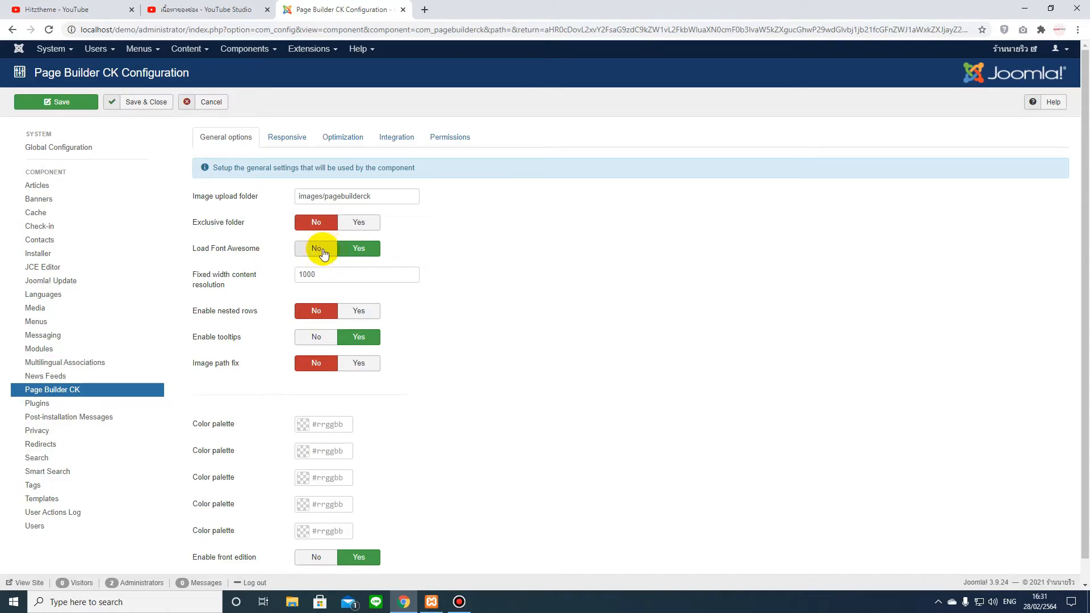
pyautogui.click(349, 250)
pyautogui.moveTo(232, 314)
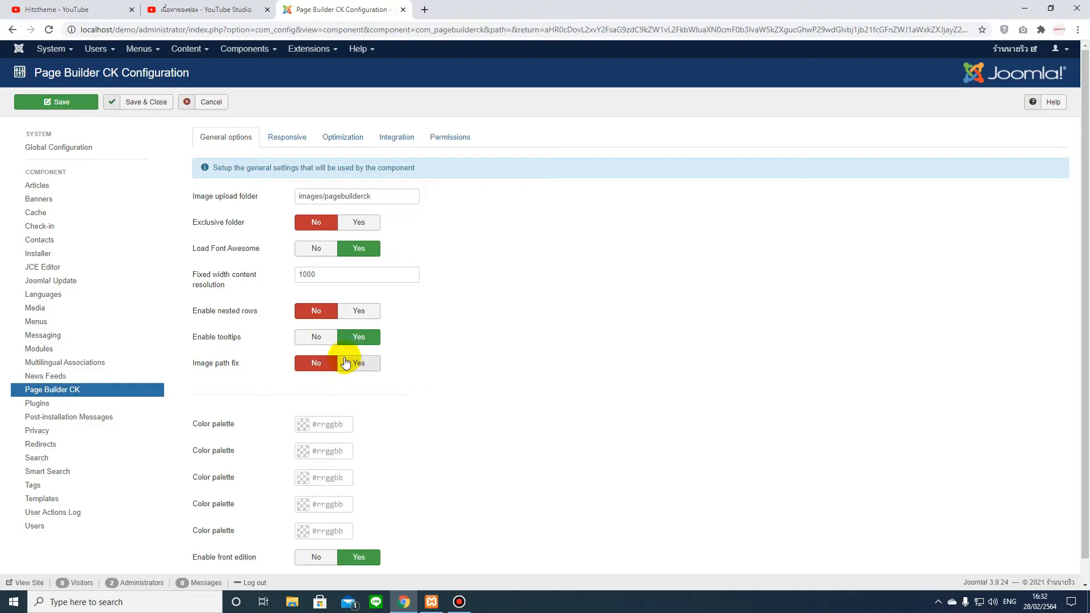
pyautogui.scroll(-1, 440, 374)
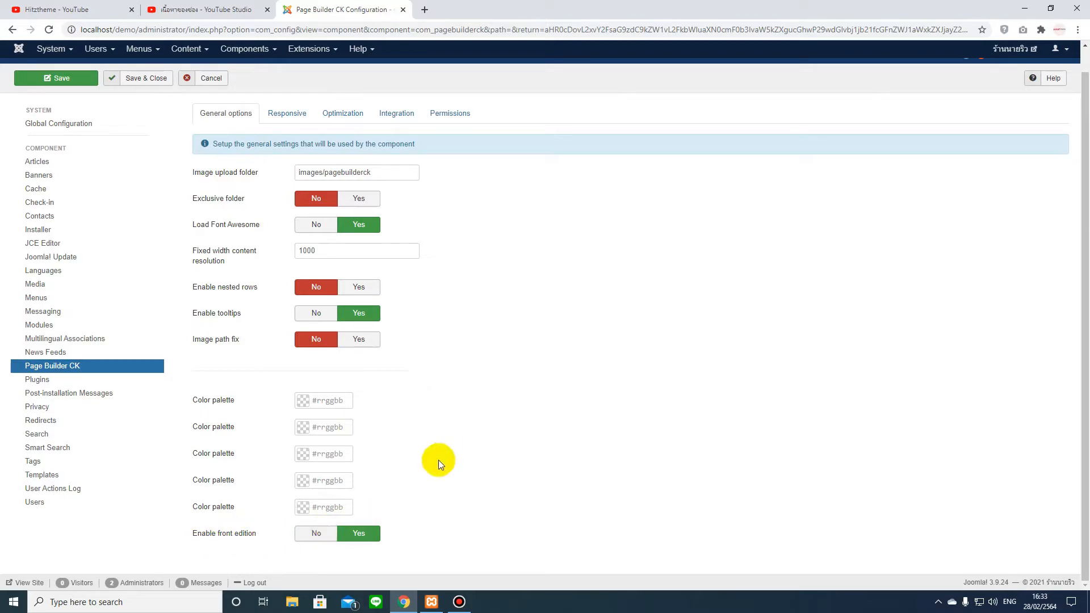
pyautogui.scroll(1, 462, 462)
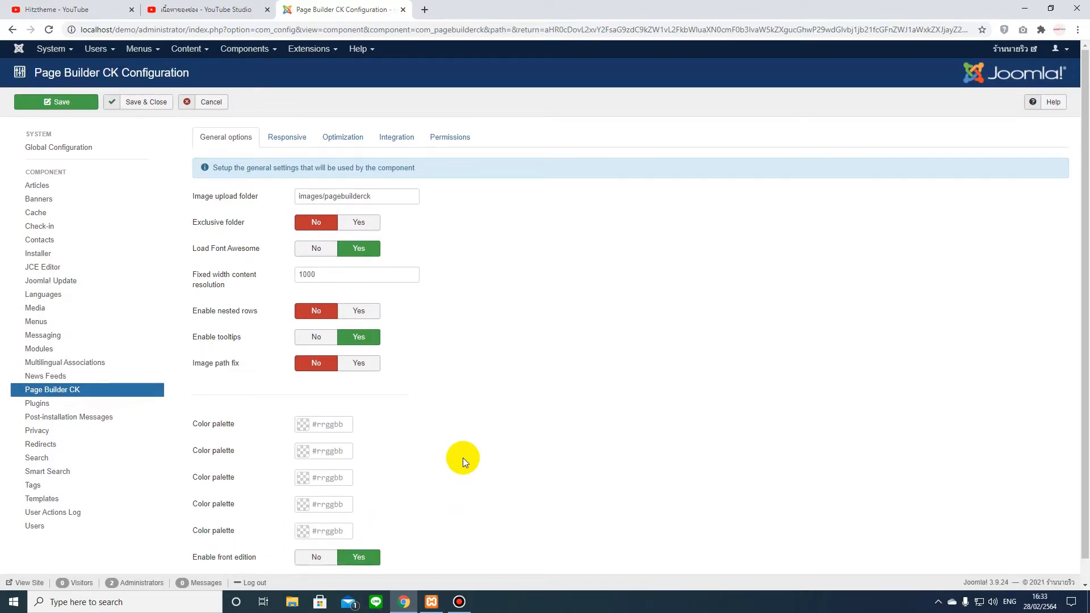
pyautogui.click(297, 137)
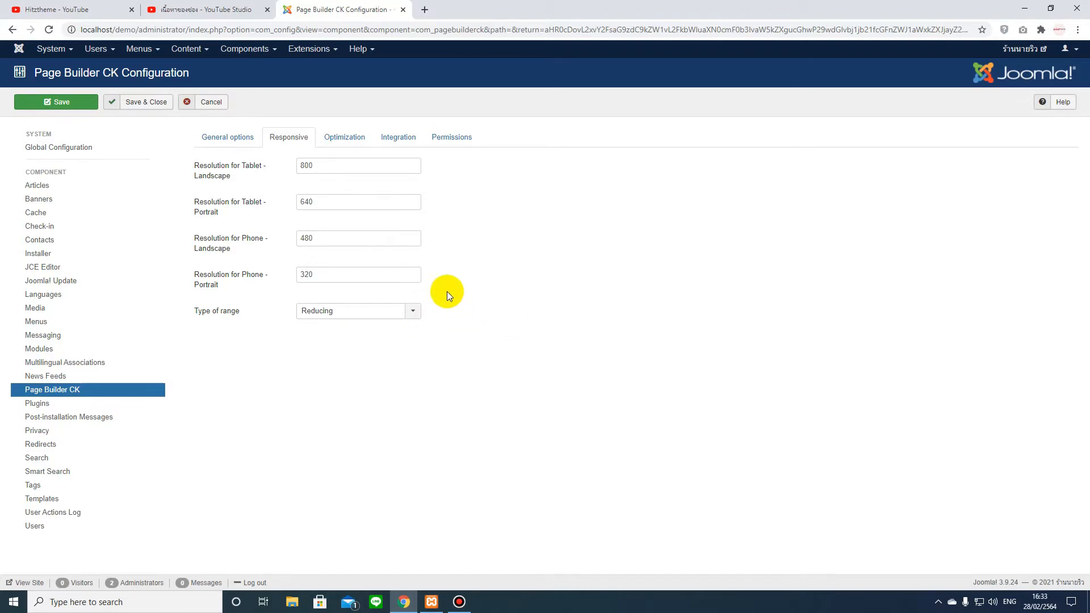
# Try Compile CSS and image lazy loading set to Yes in the optimization settings, returning each to No
pyautogui.click(344, 137)
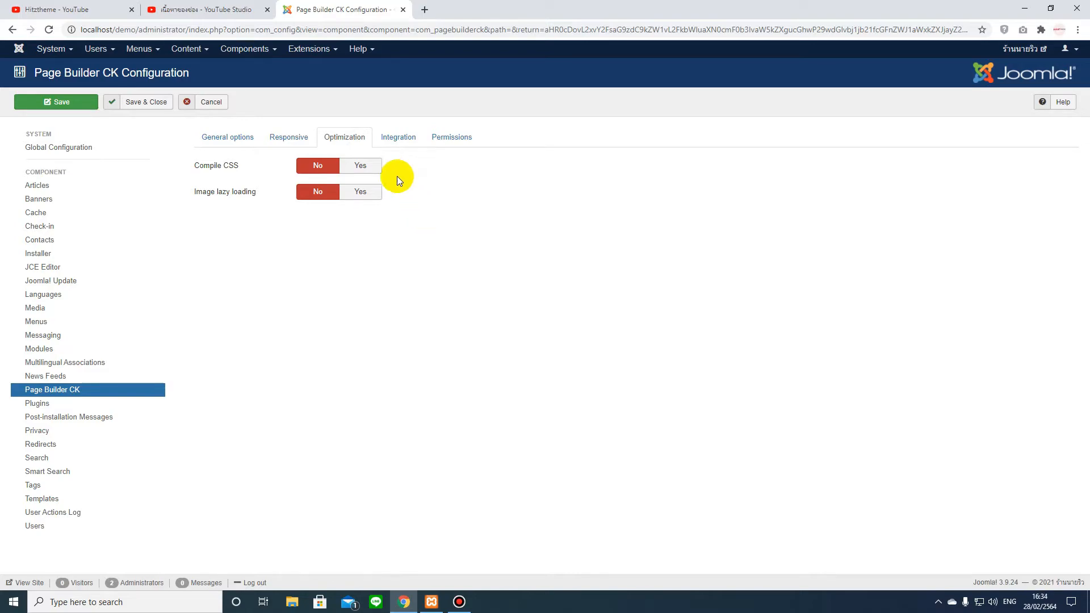
pyautogui.click(367, 171)
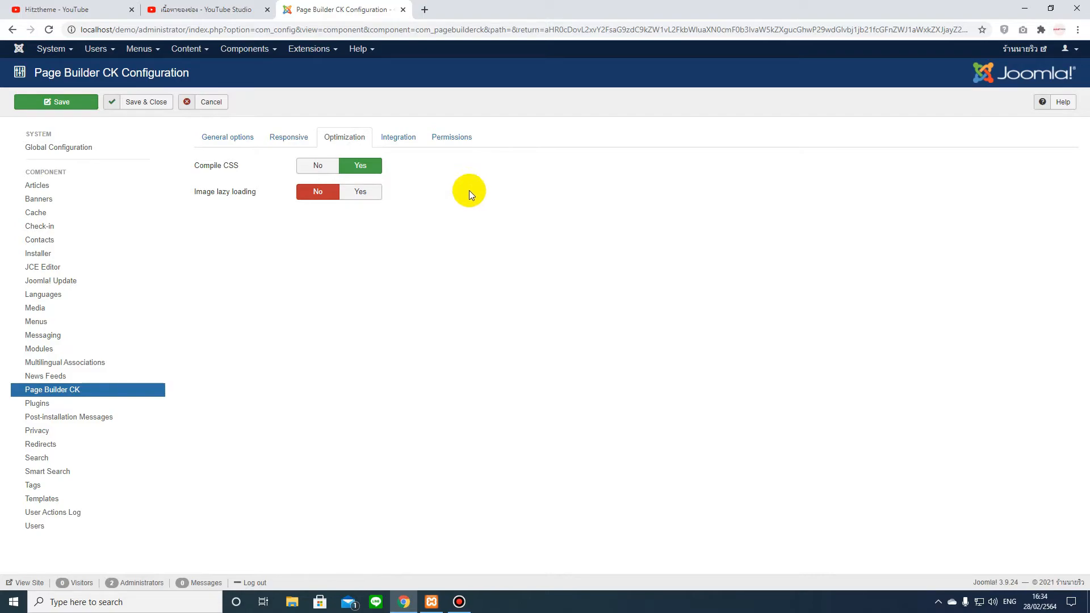
pyautogui.click(314, 166)
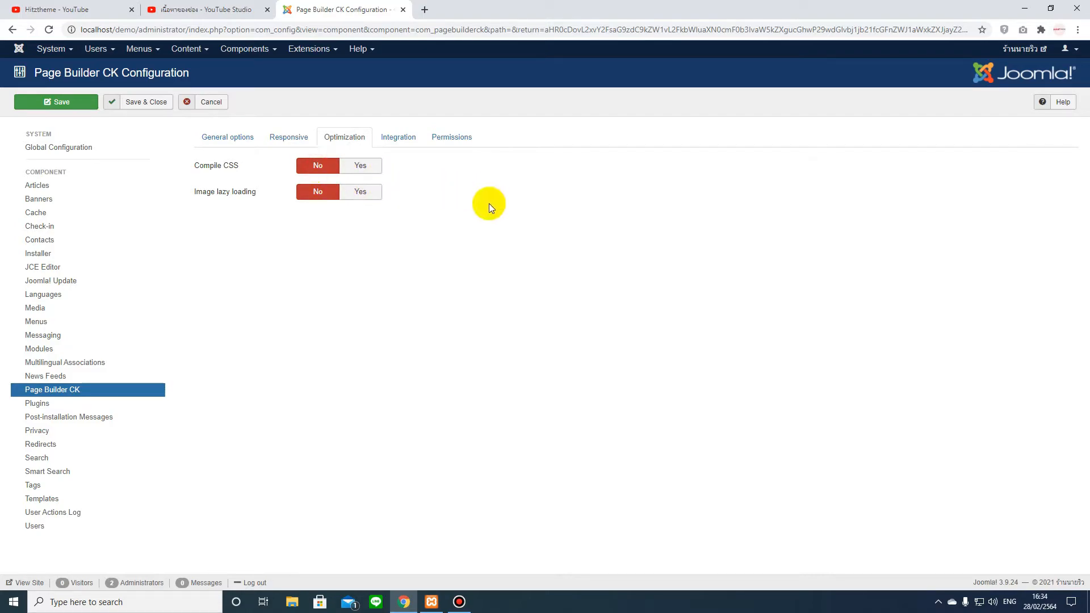
pyautogui.click(366, 197)
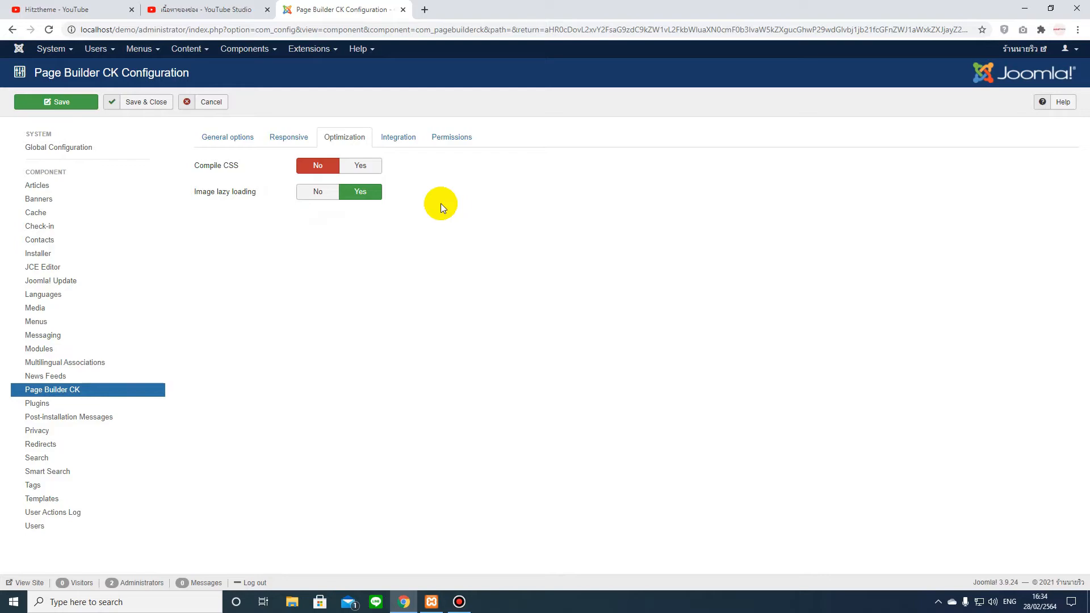
pyautogui.click(322, 193)
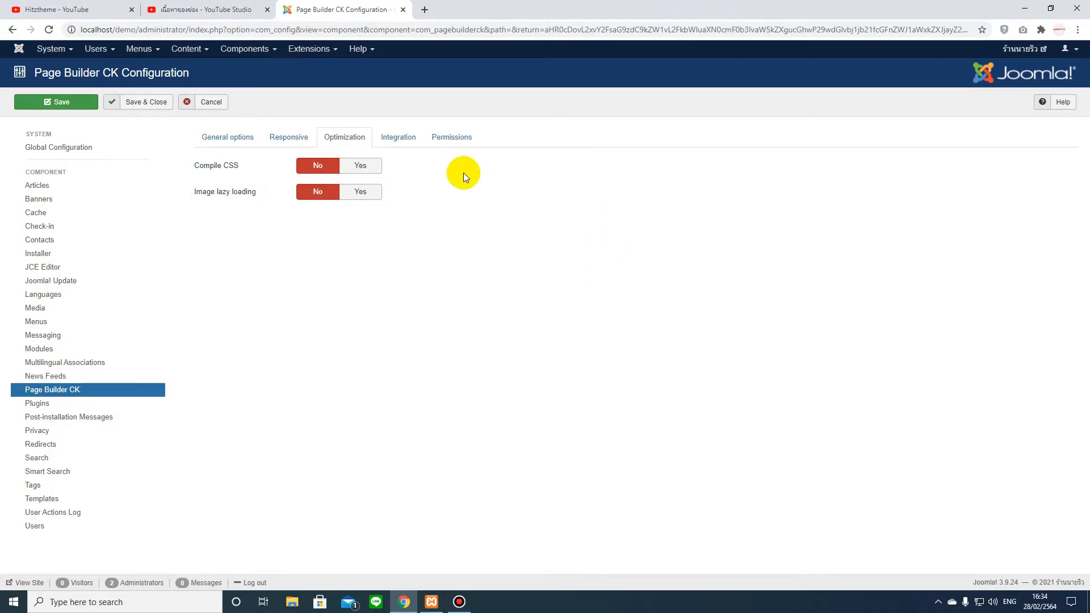
# View the integration settings, and check how a new article switches to the Page Builder CK editor, cancelling the article
pyautogui.click(405, 142)
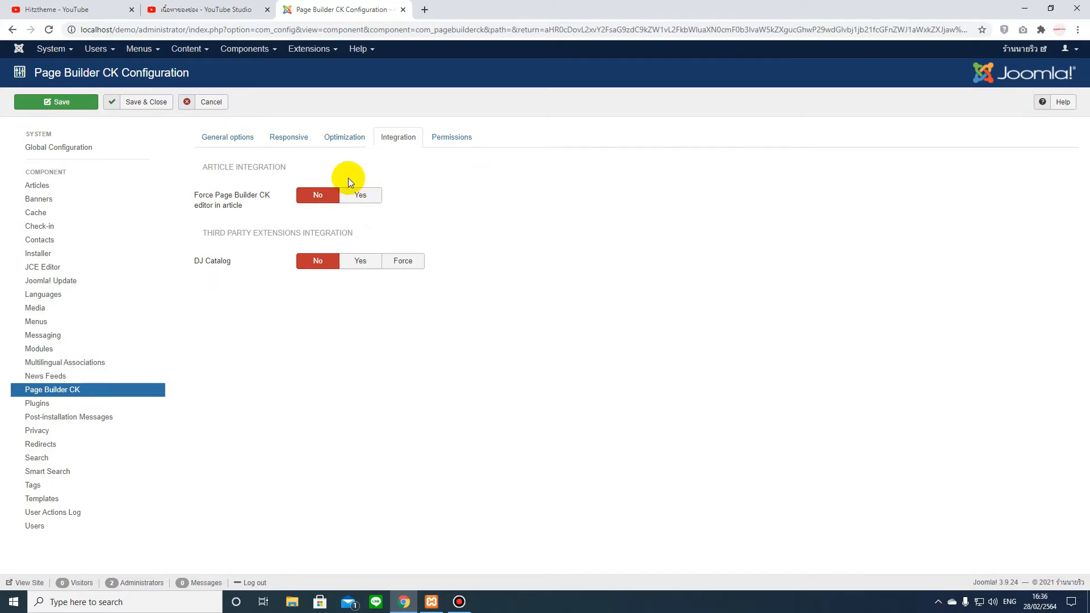
pyautogui.click(195, 51)
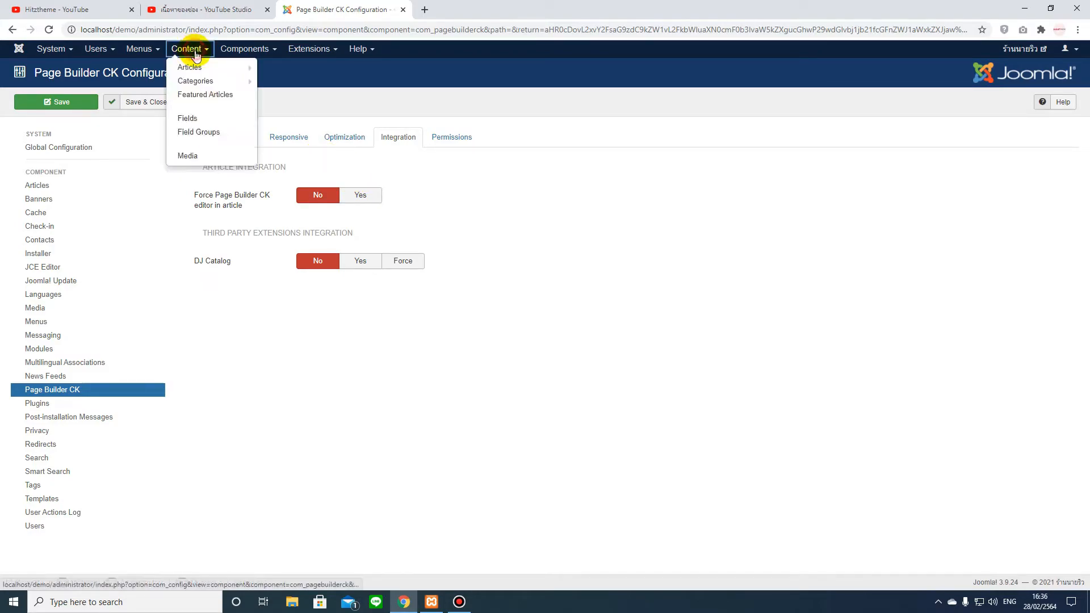
pyautogui.click(193, 68)
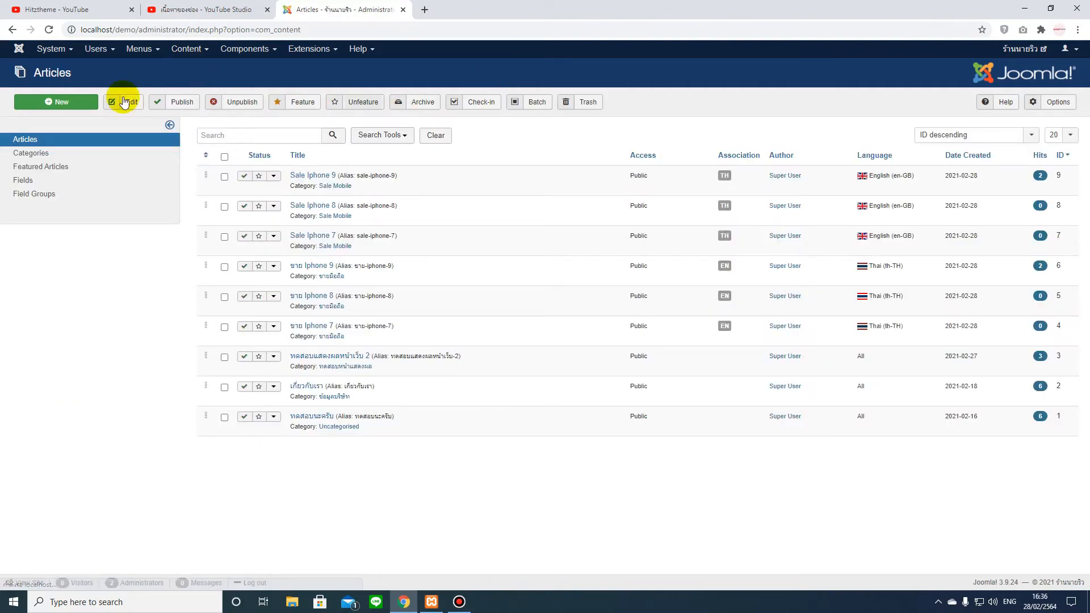
pyautogui.click(55, 102)
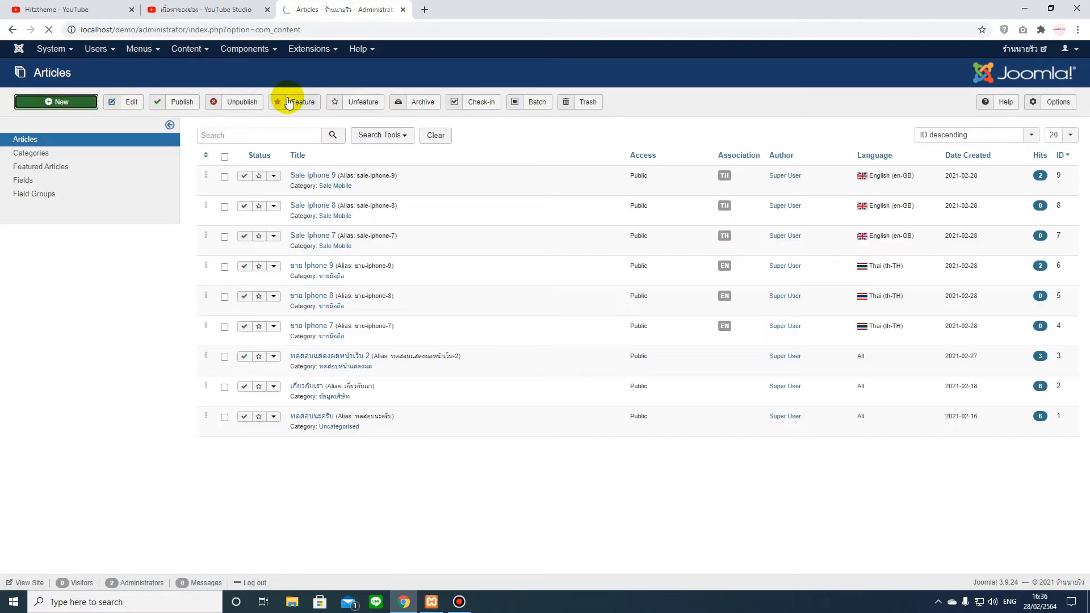
pyautogui.click(181, 348)
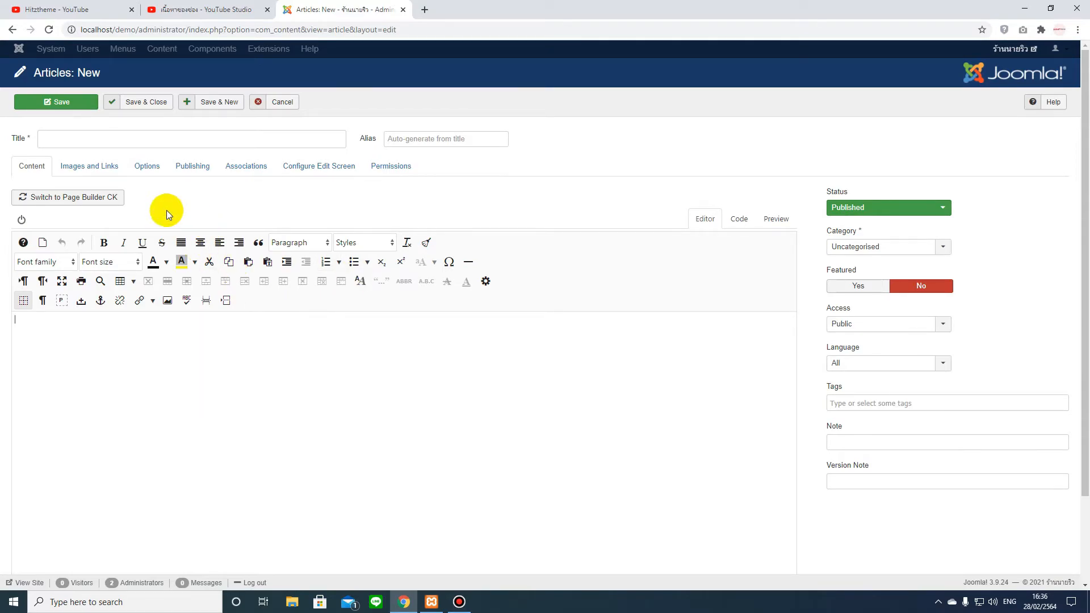
pyautogui.click(79, 203)
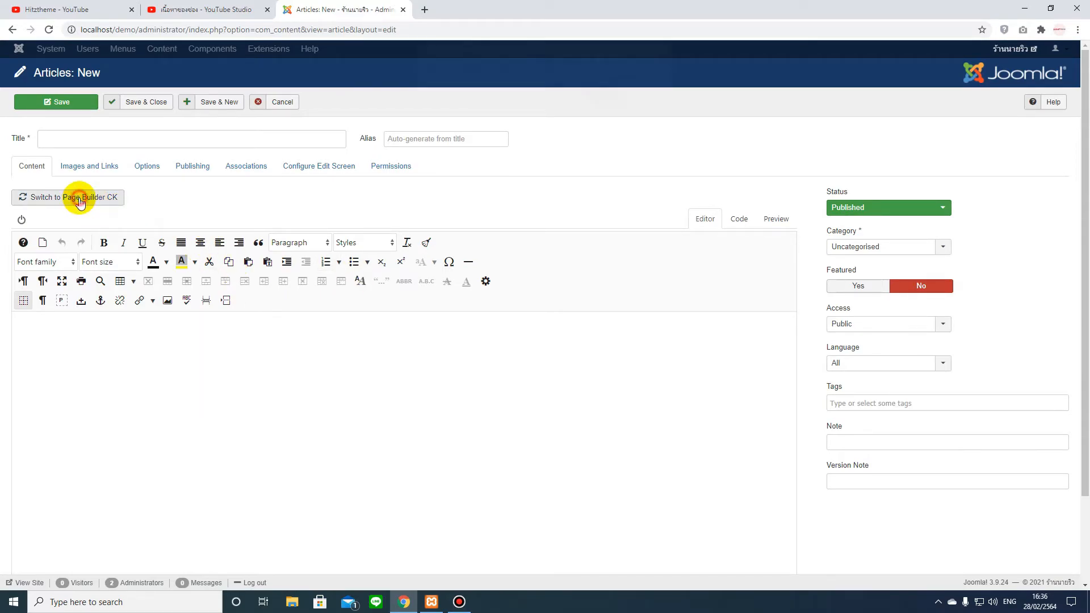
pyautogui.click(602, 103)
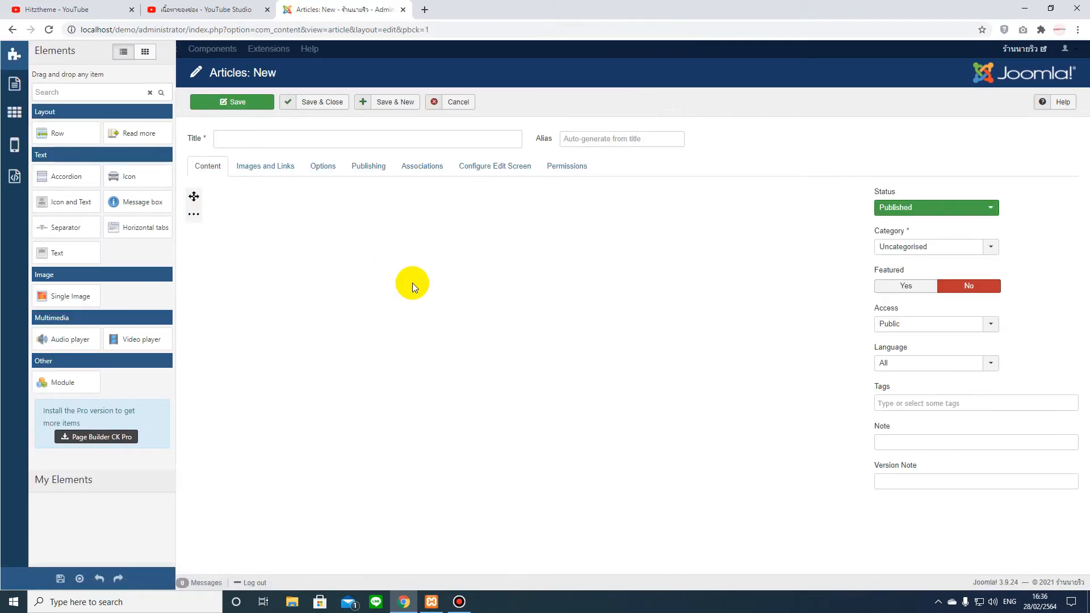
pyautogui.click(453, 103)
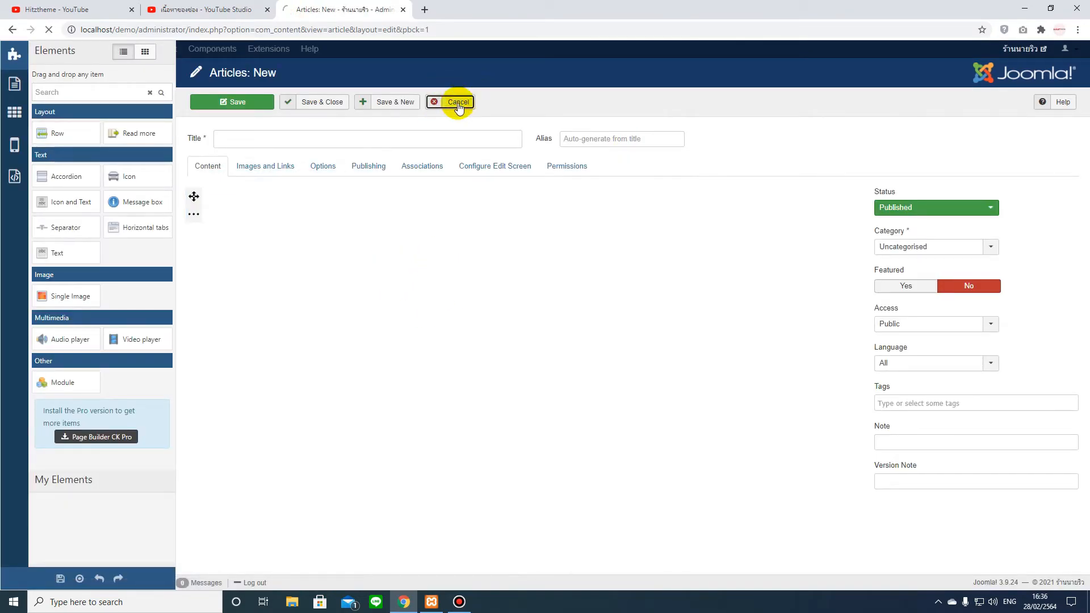
# Set Force Page Builder CK editor in article to Yes in the component's integration settings and save the configuration
pyautogui.click(254, 49)
pyautogui.click(248, 163)
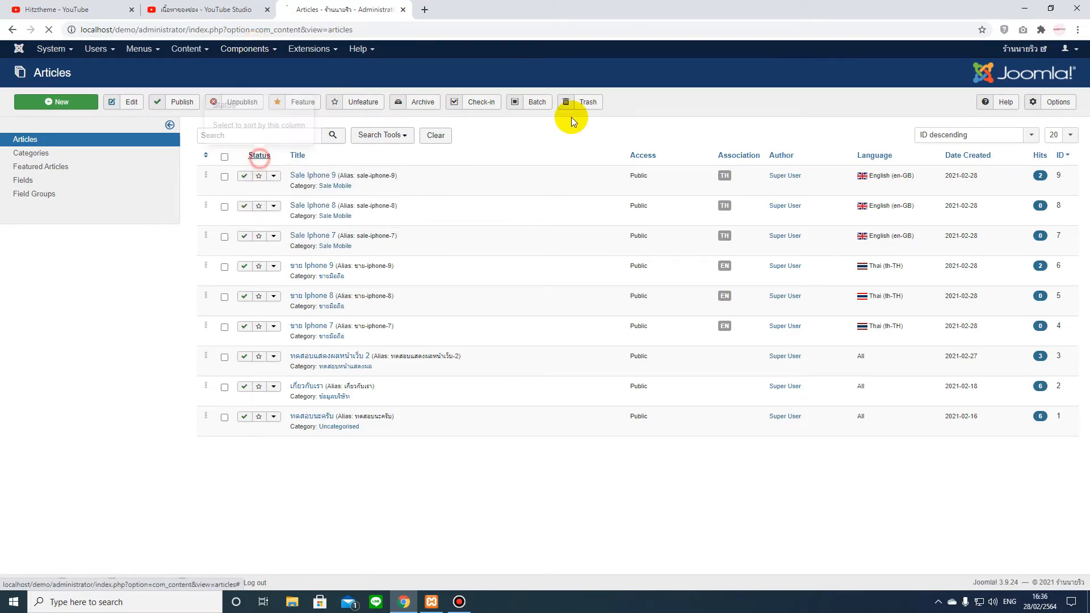
pyautogui.click(1052, 102)
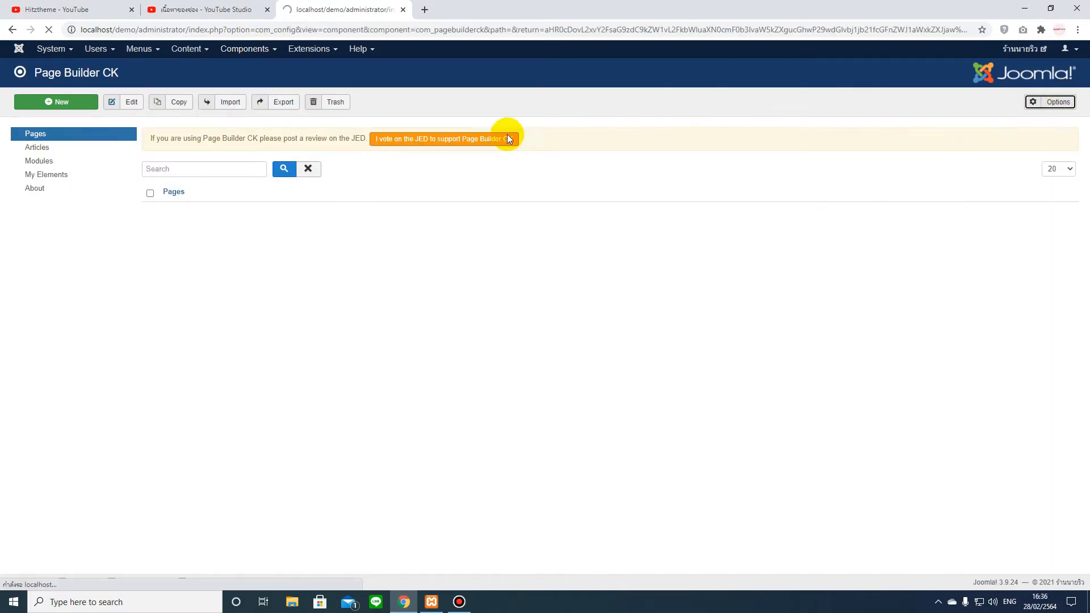
pyautogui.click(360, 195)
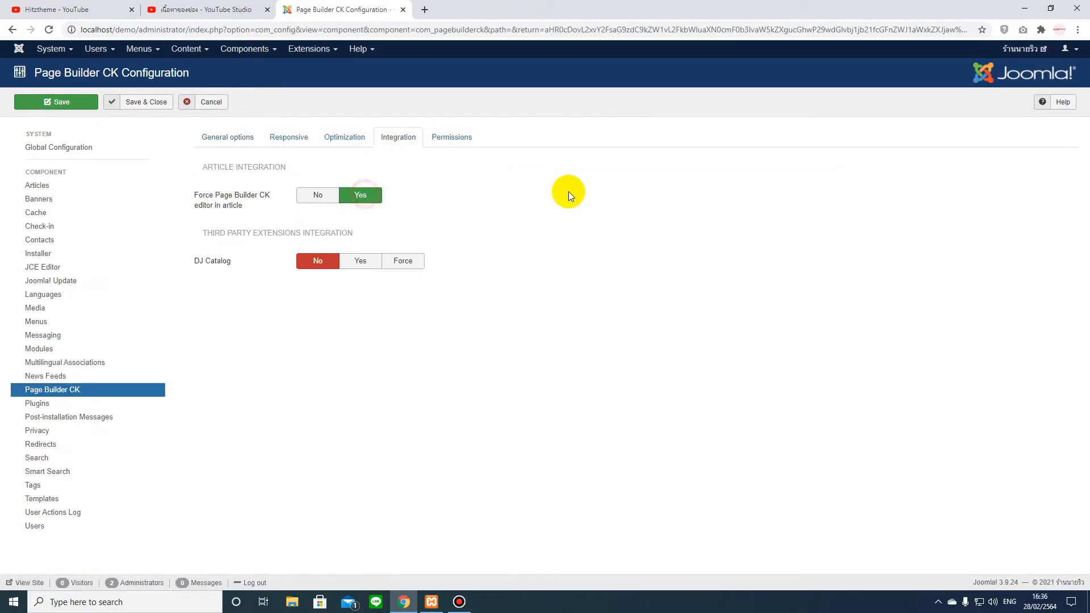
pyautogui.click(57, 102)
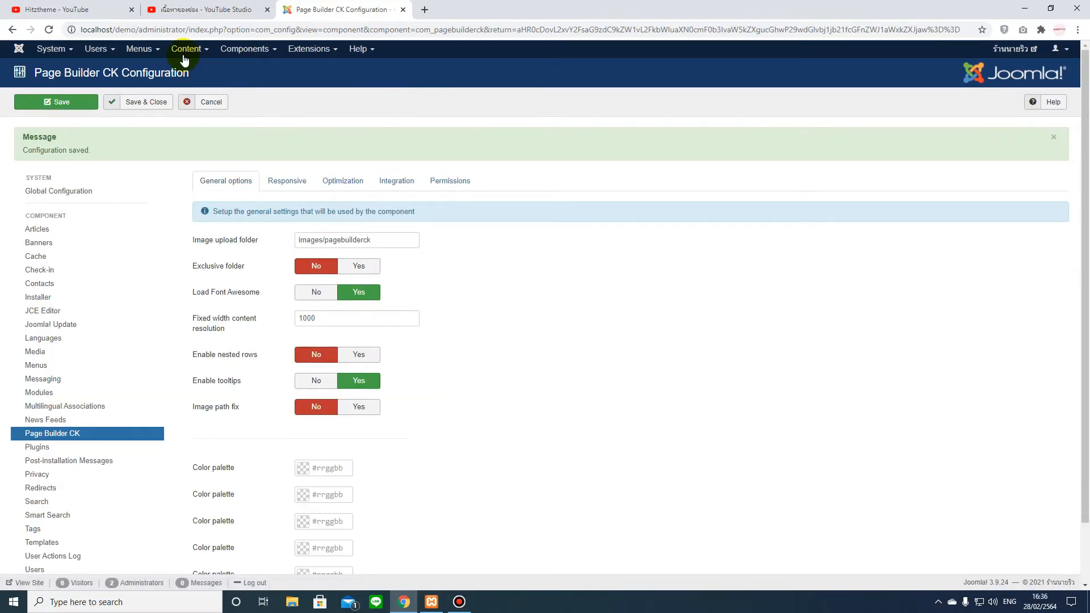
# Open a new article to check which editor it loads by default, and cancel it without saving
pyautogui.click(186, 50)
pyautogui.click(185, 69)
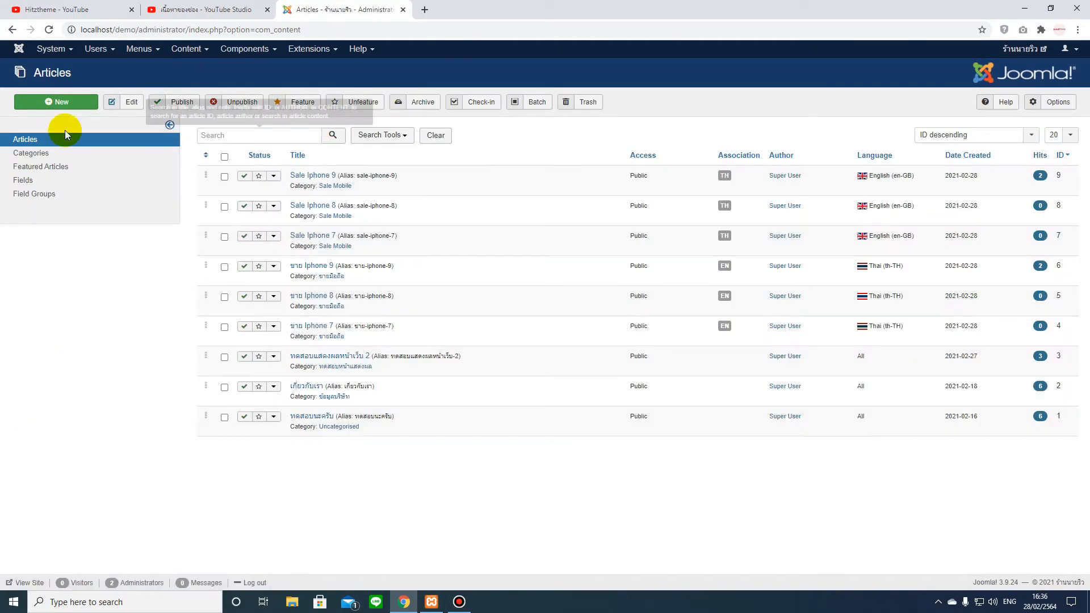
pyautogui.click(62, 102)
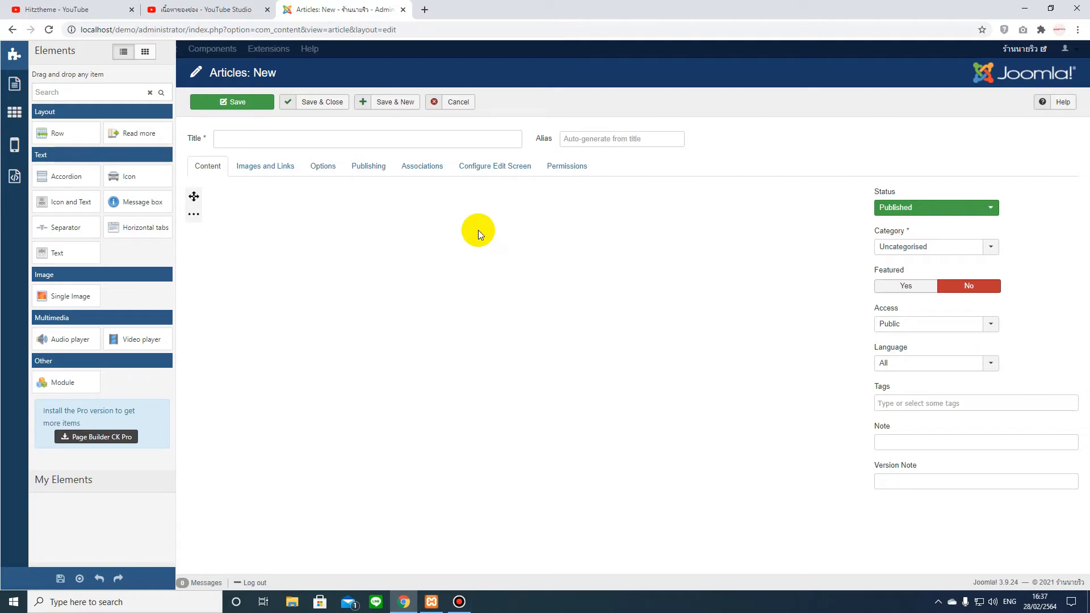
pyautogui.moveTo(471, 209)
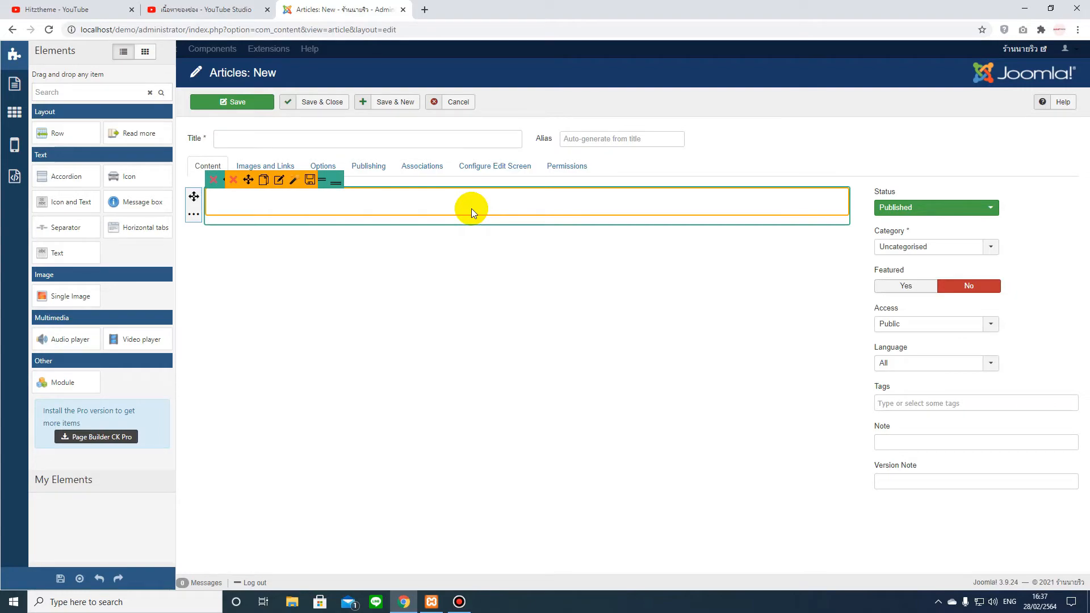
pyautogui.click(460, 103)
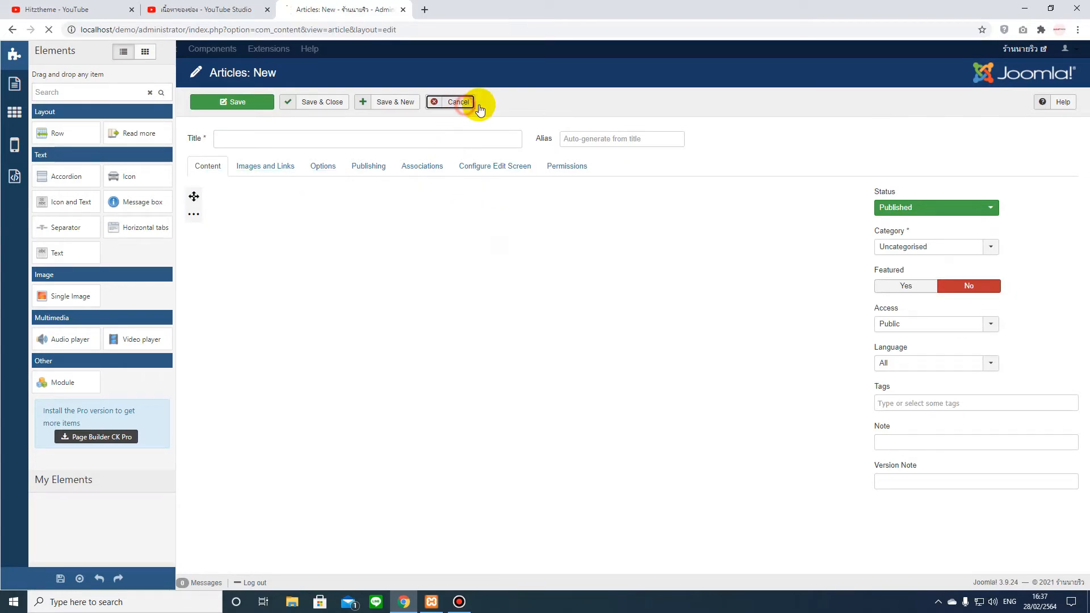
# Set Force Page Builder CK editor in article back to No in the component's integration settings and save the configuration
pyautogui.click(244, 49)
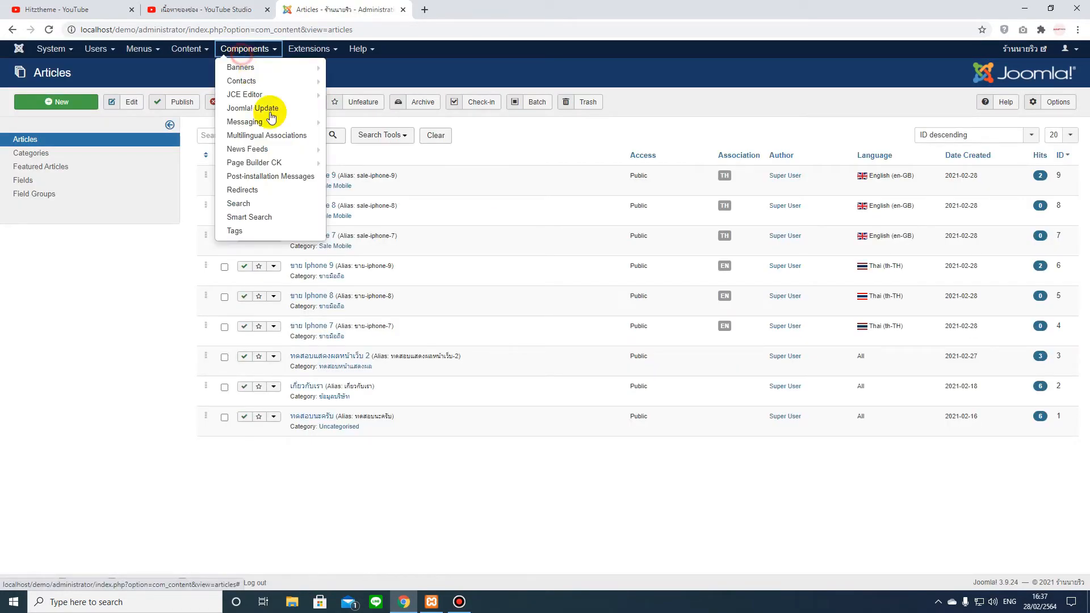
pyautogui.click(268, 161)
pyautogui.click(1065, 106)
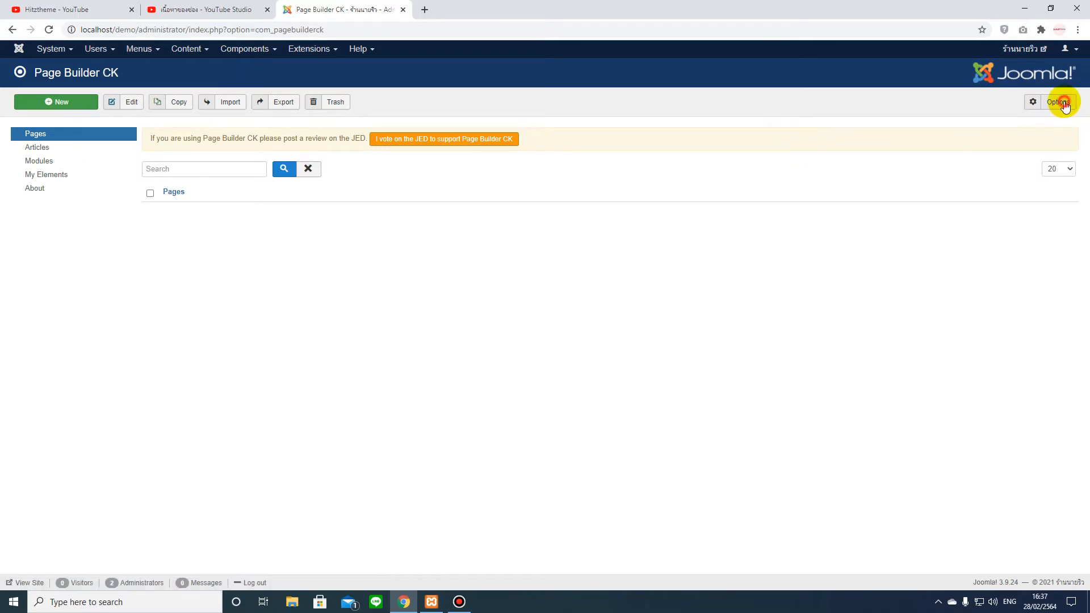
pyautogui.click(318, 198)
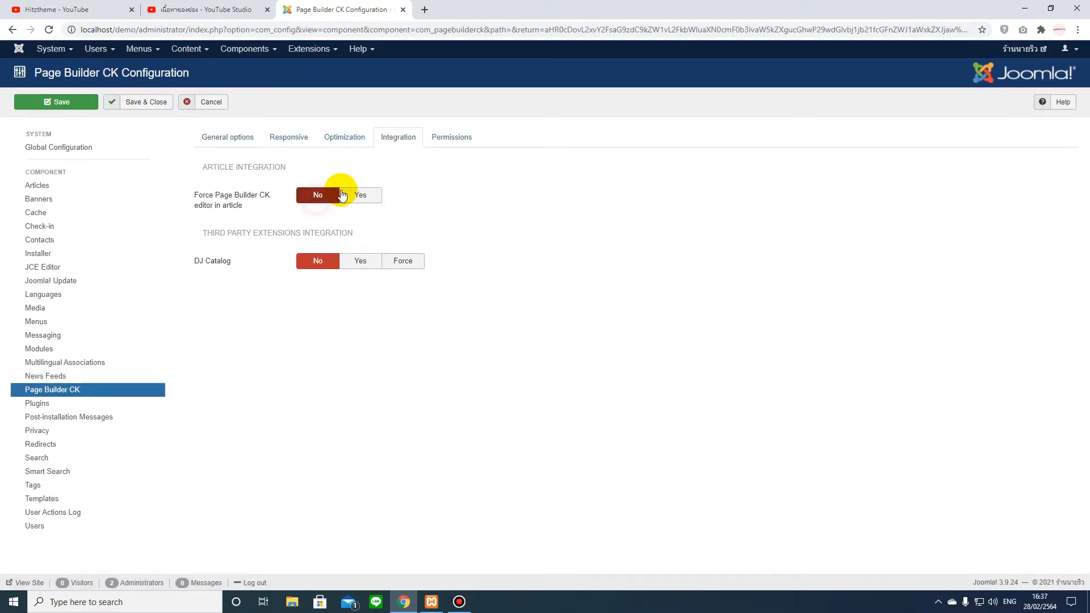
pyautogui.click(46, 102)
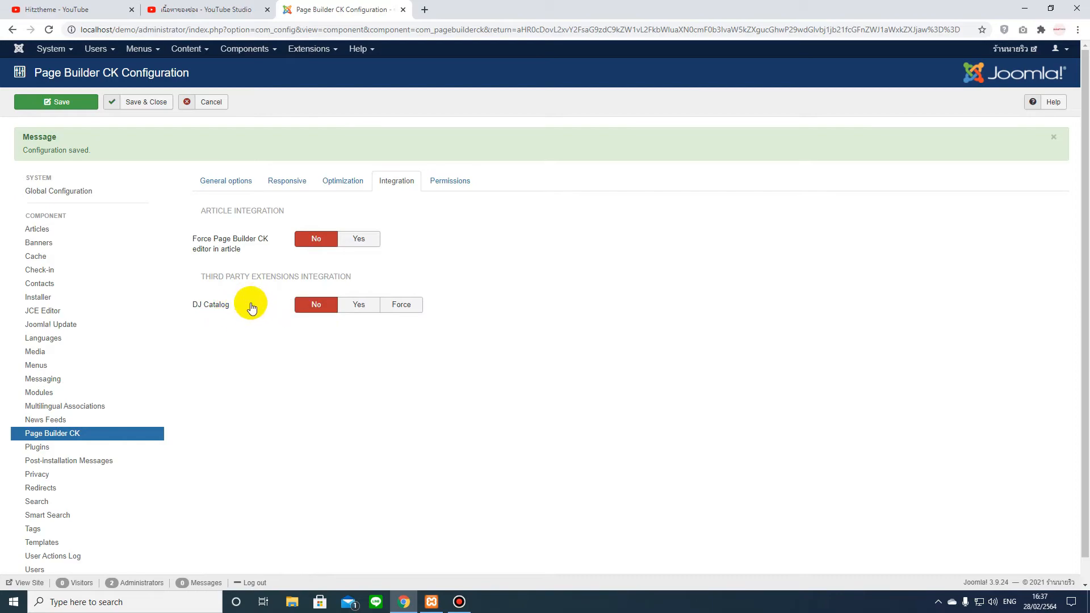
# Review the permissions and general options of the Page Builder CK configuration, and close it without changes
pyautogui.click(450, 181)
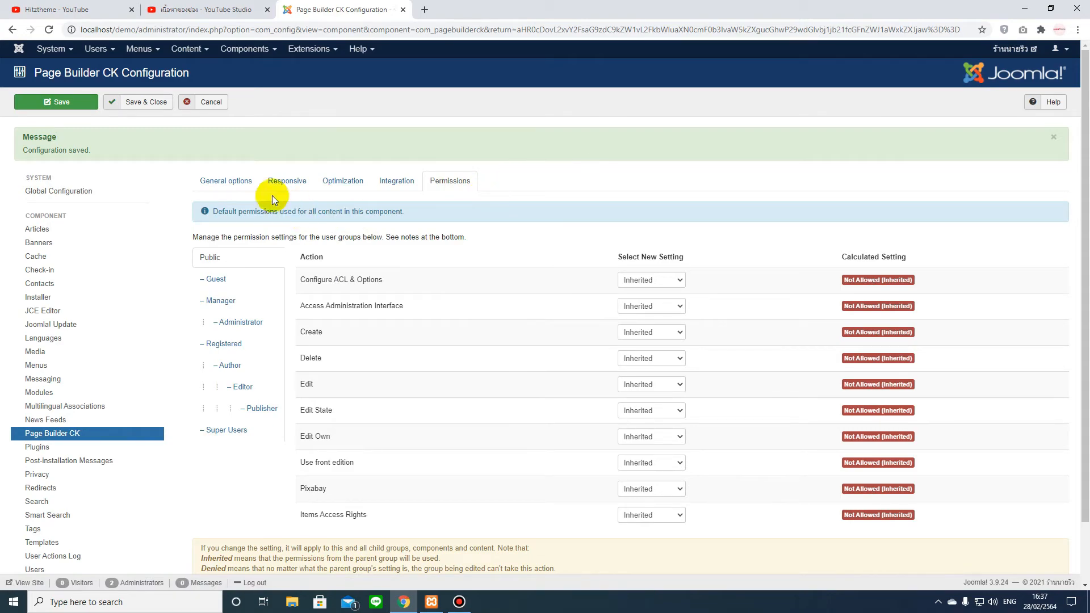
pyautogui.click(225, 182)
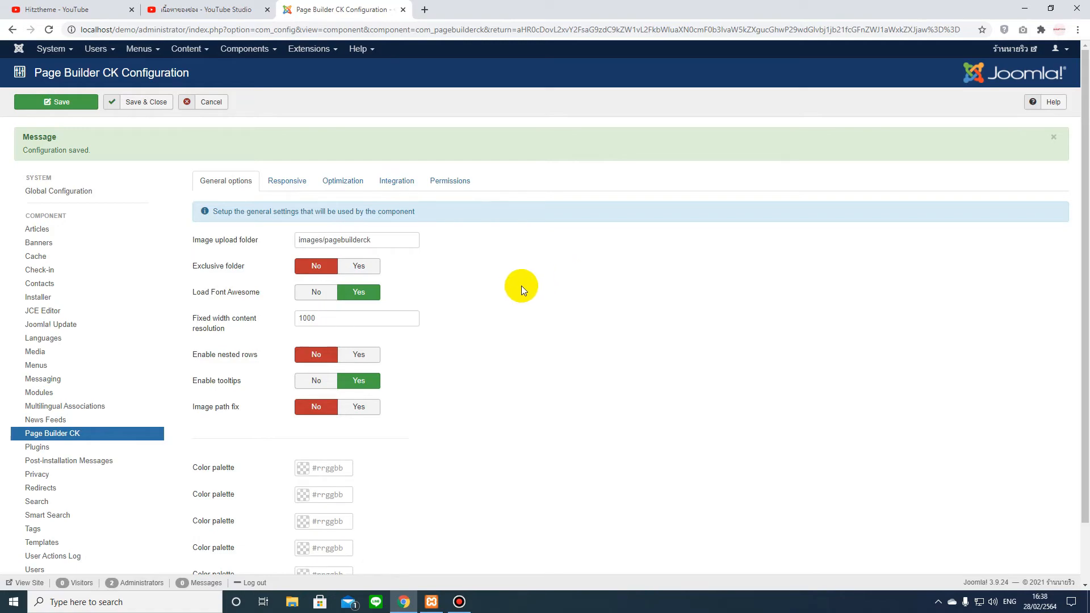
pyautogui.click(207, 102)
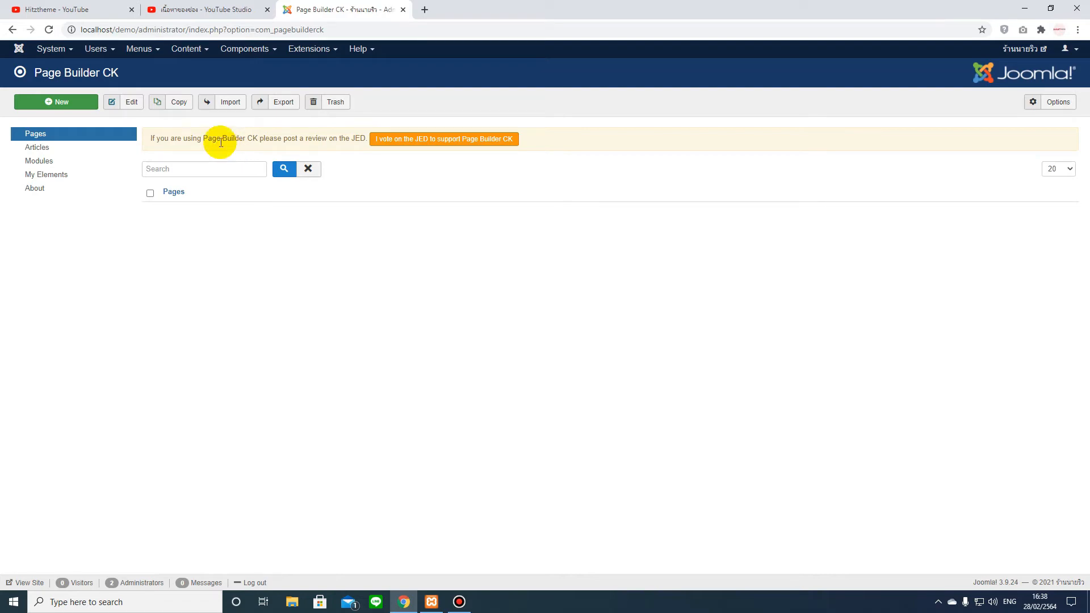
# Open a new article, switch it to the Page Builder CK editor to check the manual route, and cancel the article
pyautogui.click(192, 50)
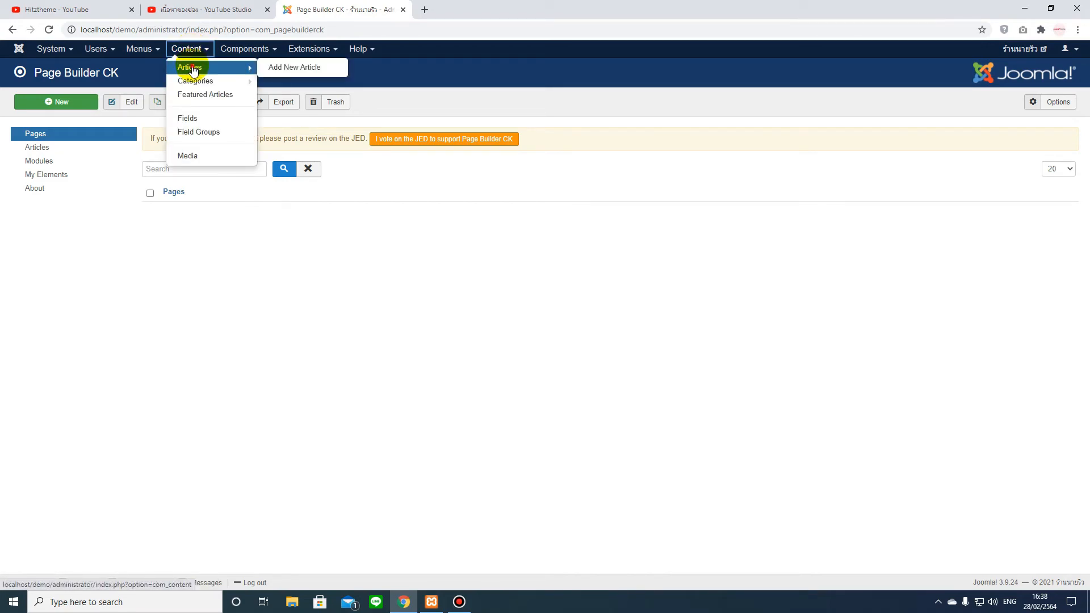
pyautogui.click(193, 68)
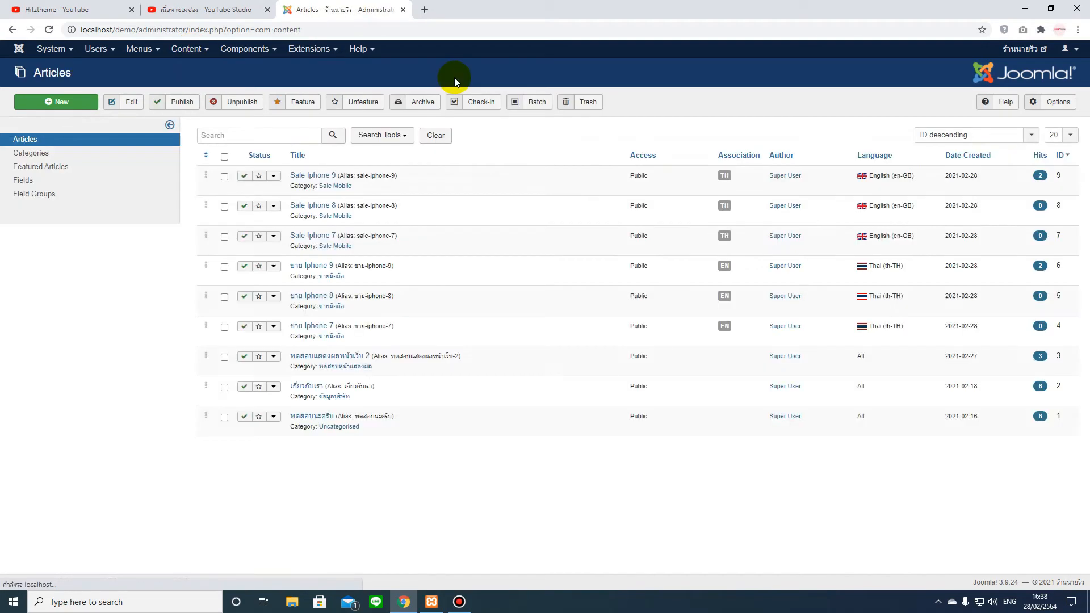
pyautogui.click(56, 102)
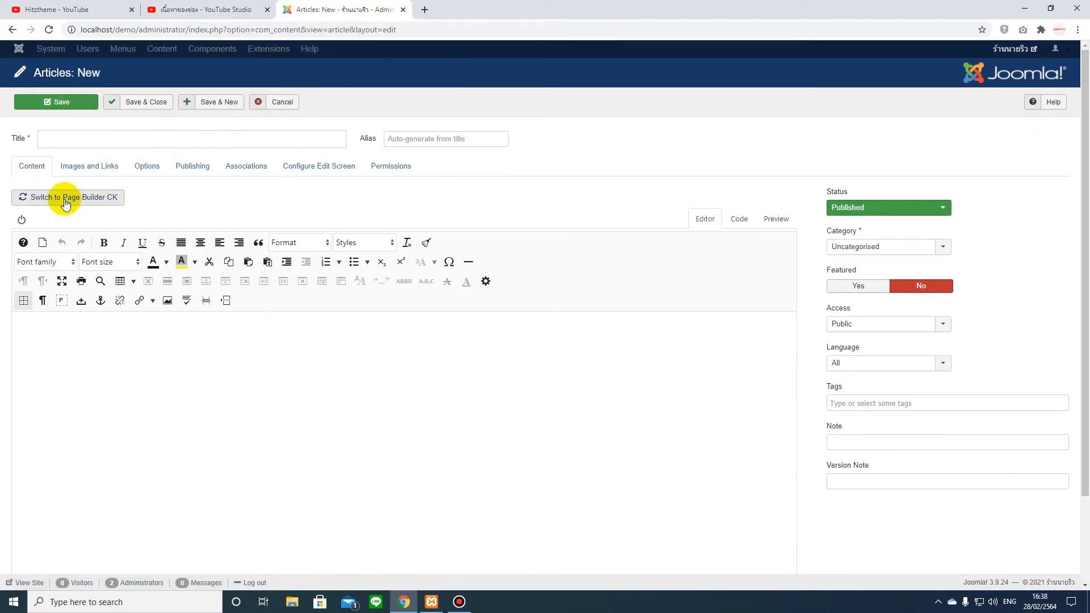
pyautogui.click(77, 199)
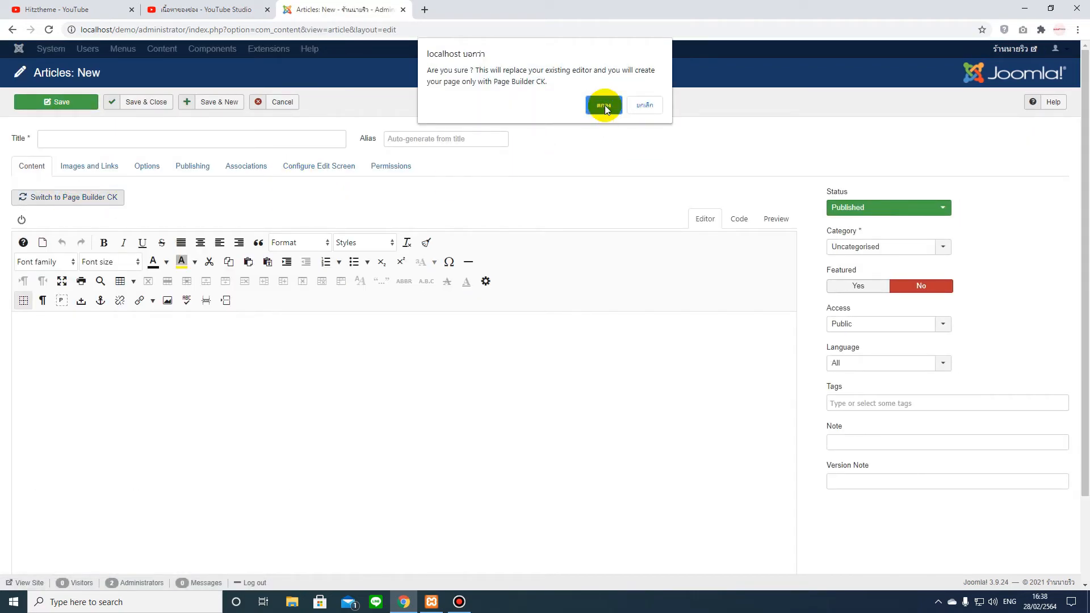
pyautogui.click(604, 105)
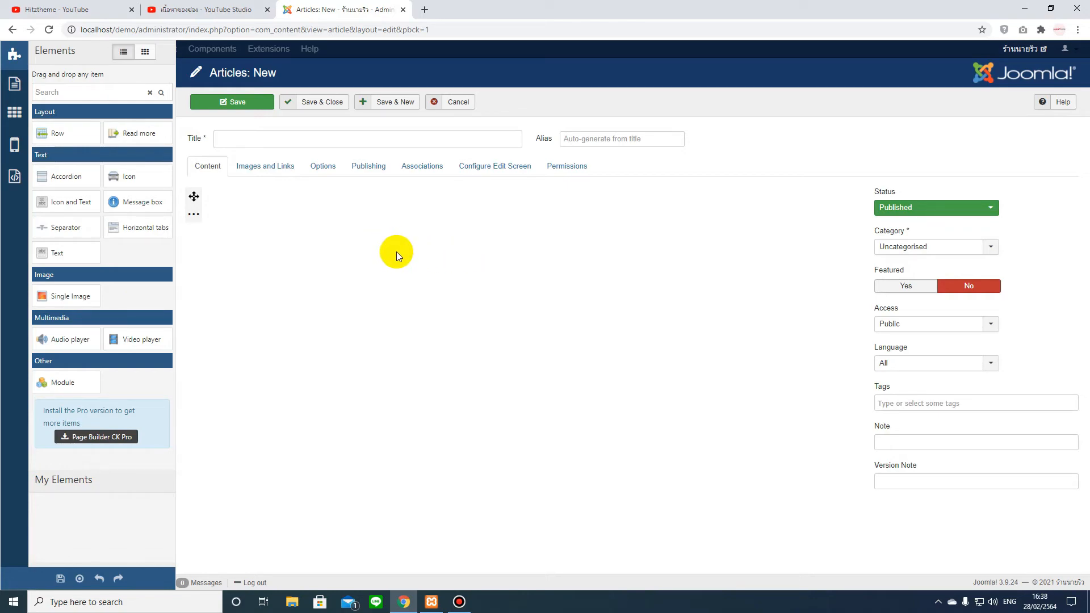
pyautogui.click(461, 101)
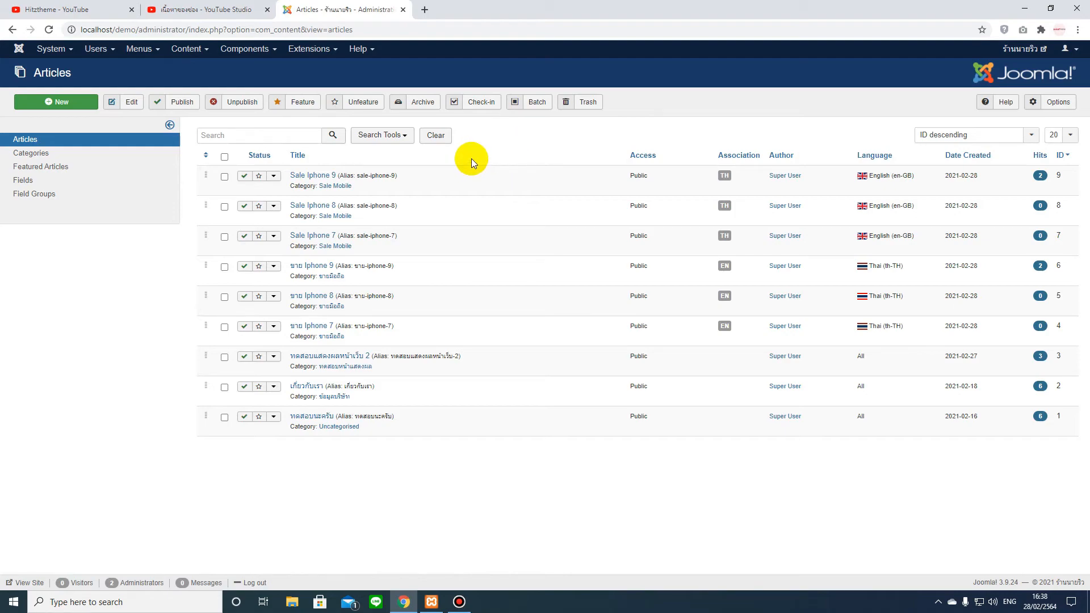
# Open the Page Builder CK module's edition area from the site modules, and preview the site's front page before editing
pyautogui.click(307, 49)
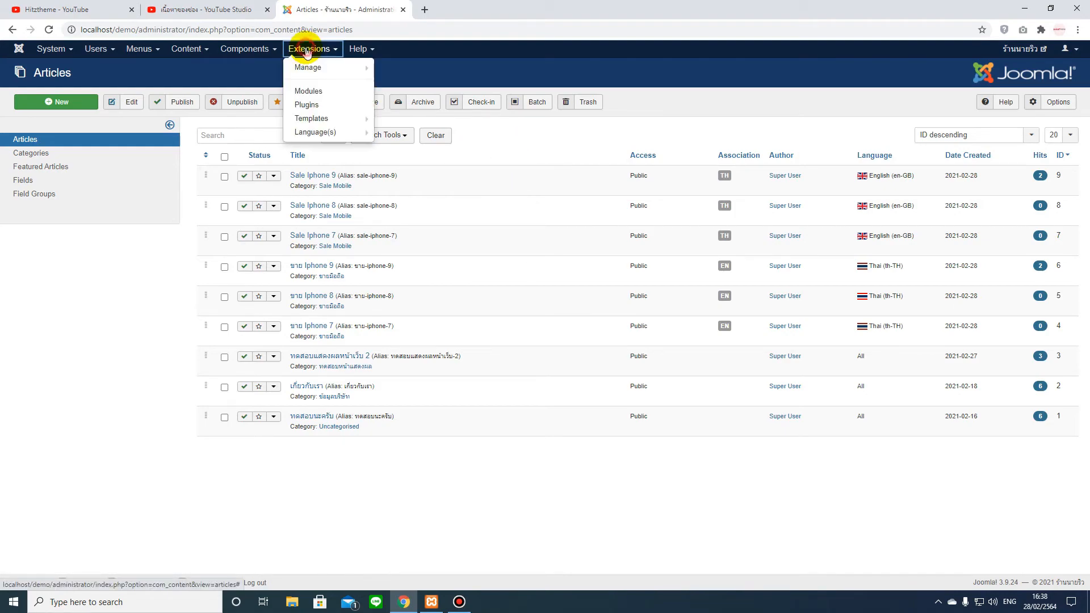
pyautogui.click(306, 93)
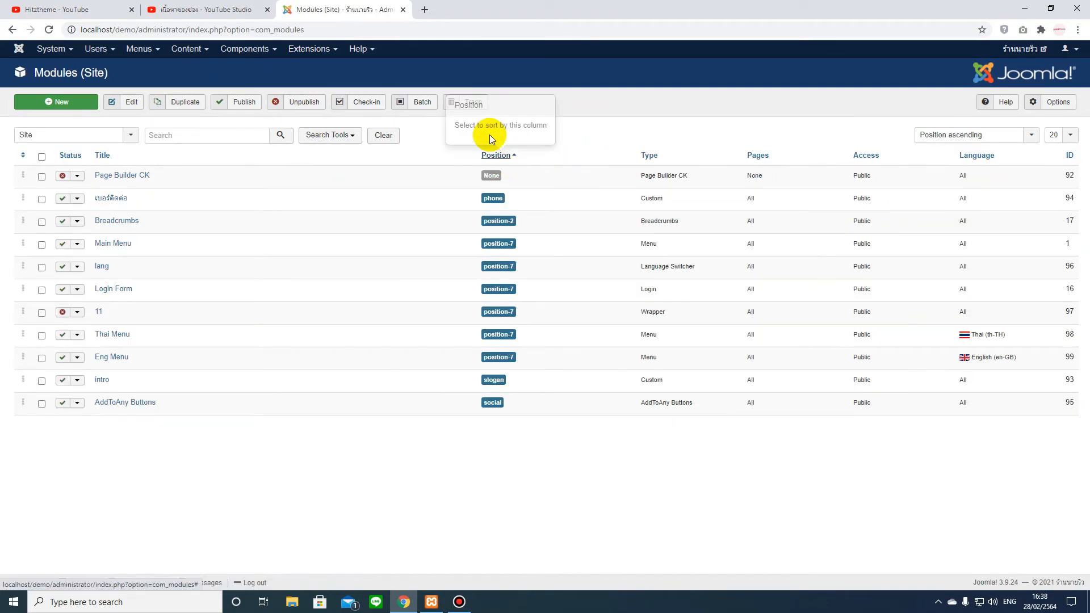
pyautogui.click(125, 176)
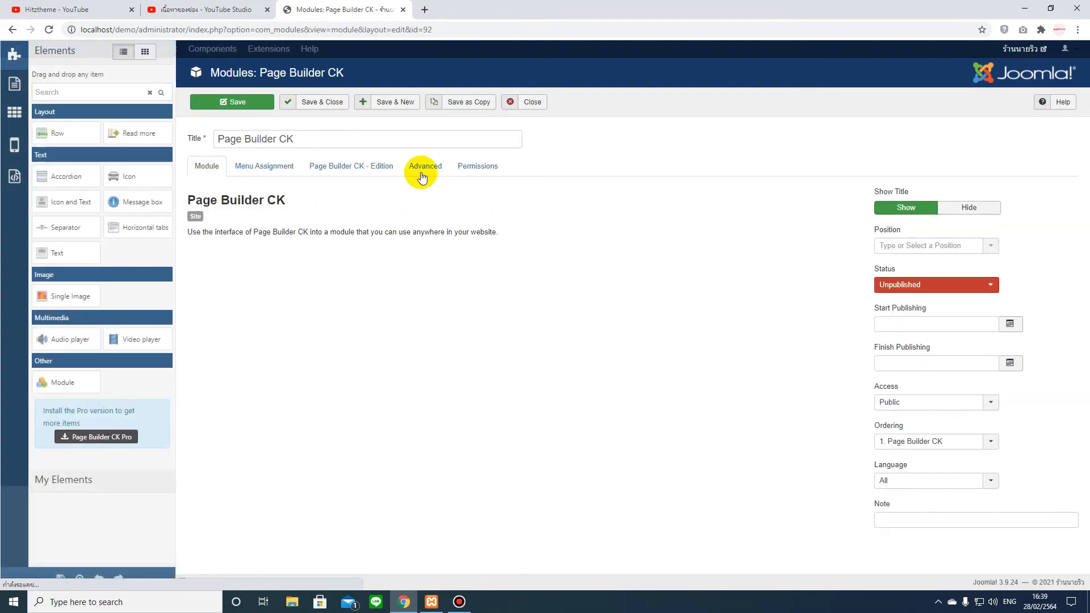
pyautogui.click(364, 170)
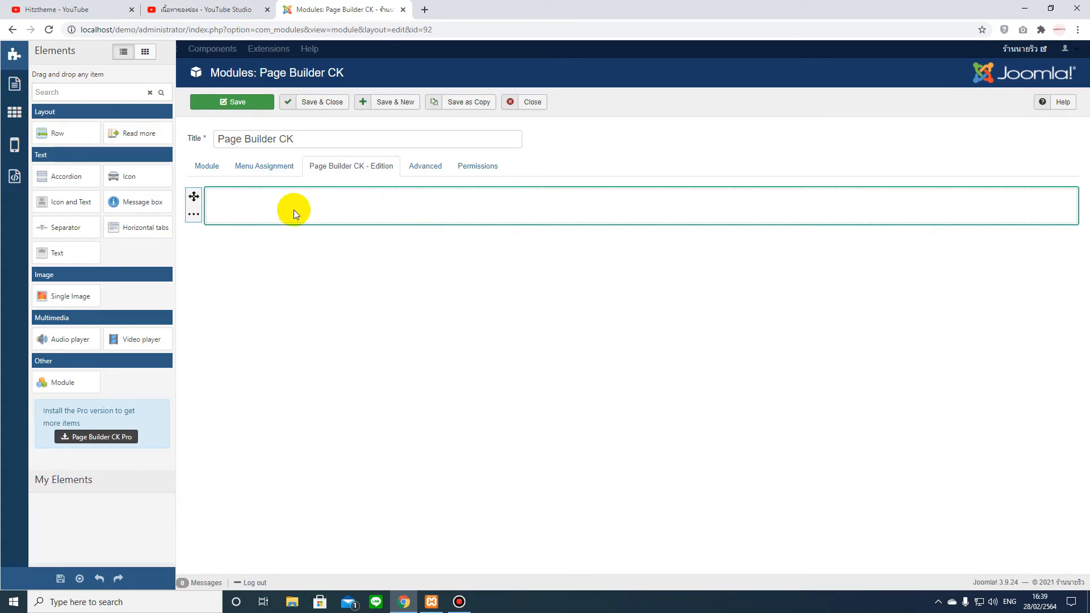
pyautogui.click(1022, 50)
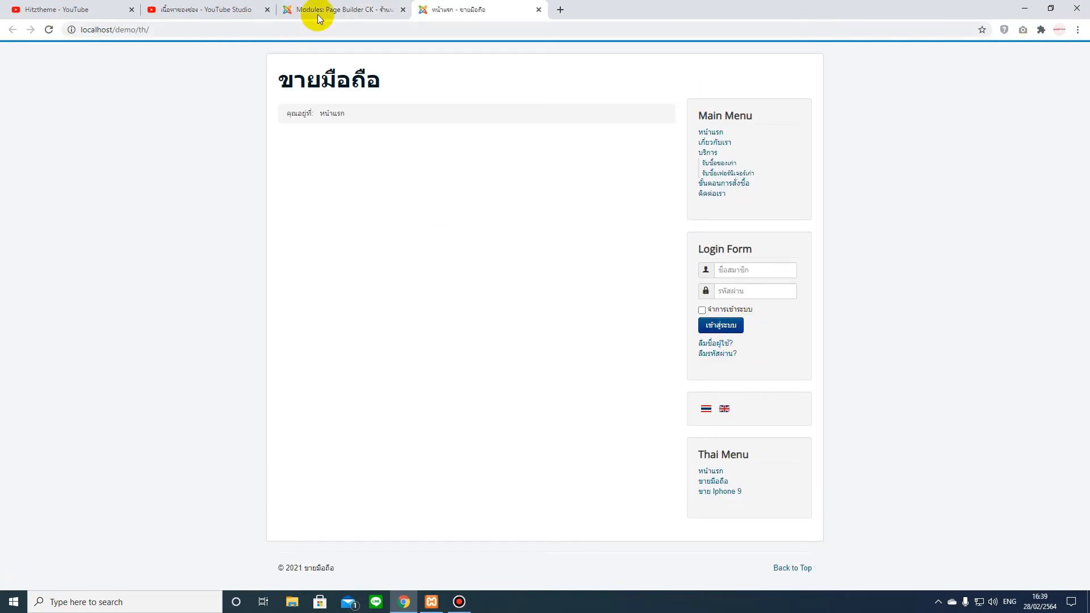
pyautogui.click(318, 15)
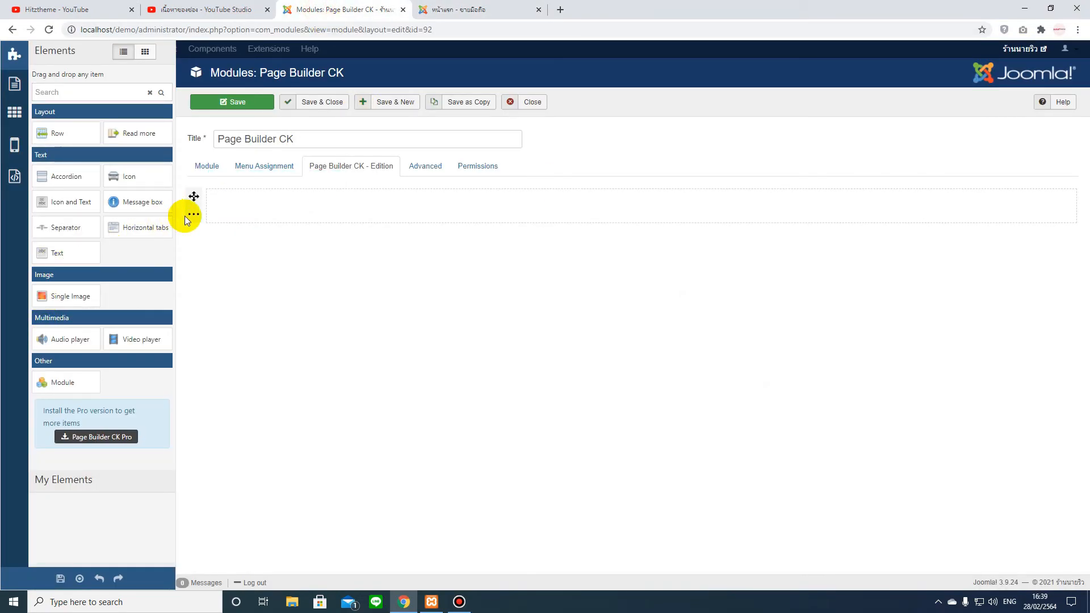
# Add two columns to the module's row so that it has three columns, keeping automatic width
pyautogui.click(211, 213)
pyautogui.click(85, 130)
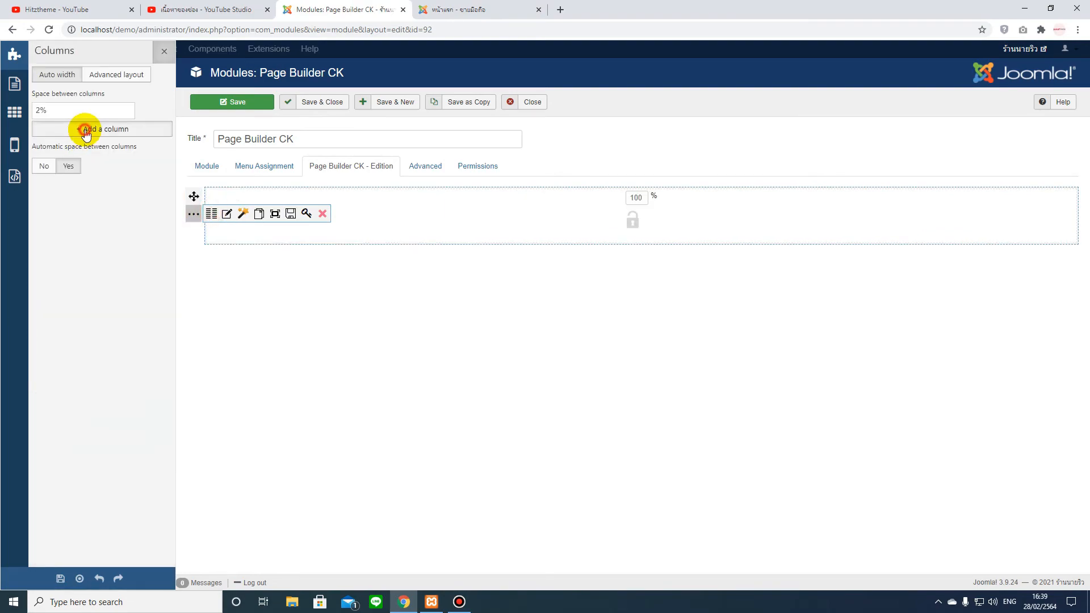
pyautogui.click(85, 130)
pyautogui.click(164, 51)
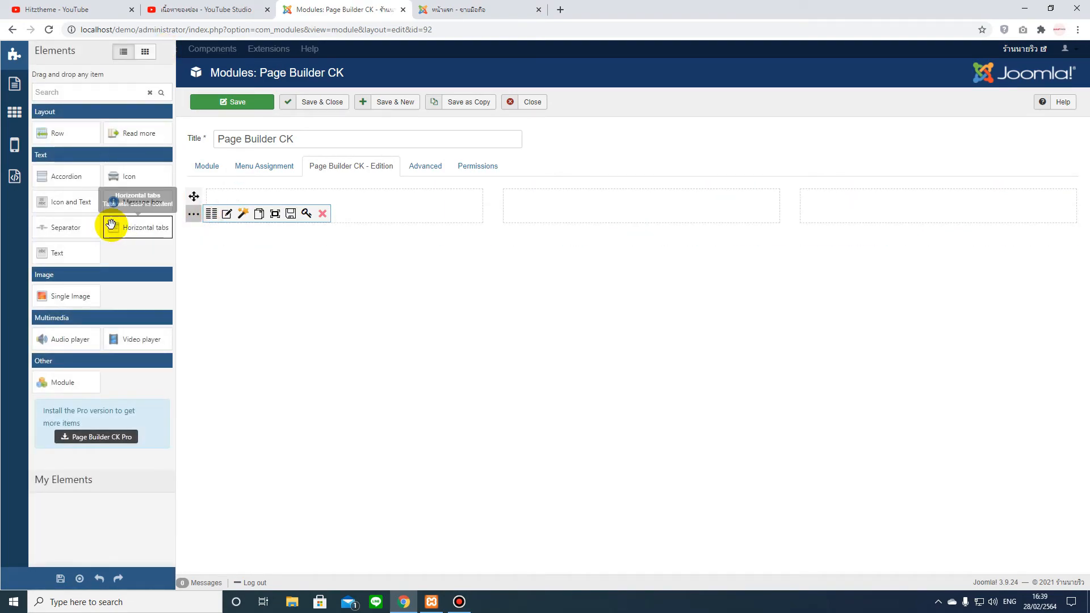
# Place an Icon and Text element in each of the row's three columns
pyautogui.moveTo(49, 202); pyautogui.dragTo(340, 205)
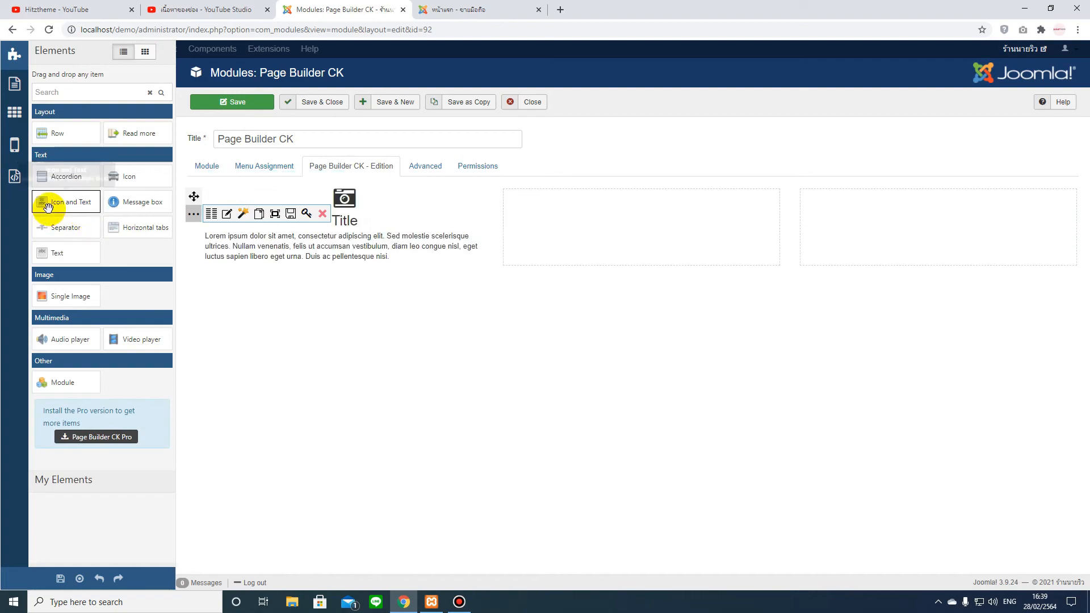
pyautogui.moveTo(48, 208); pyautogui.dragTo(570, 229)
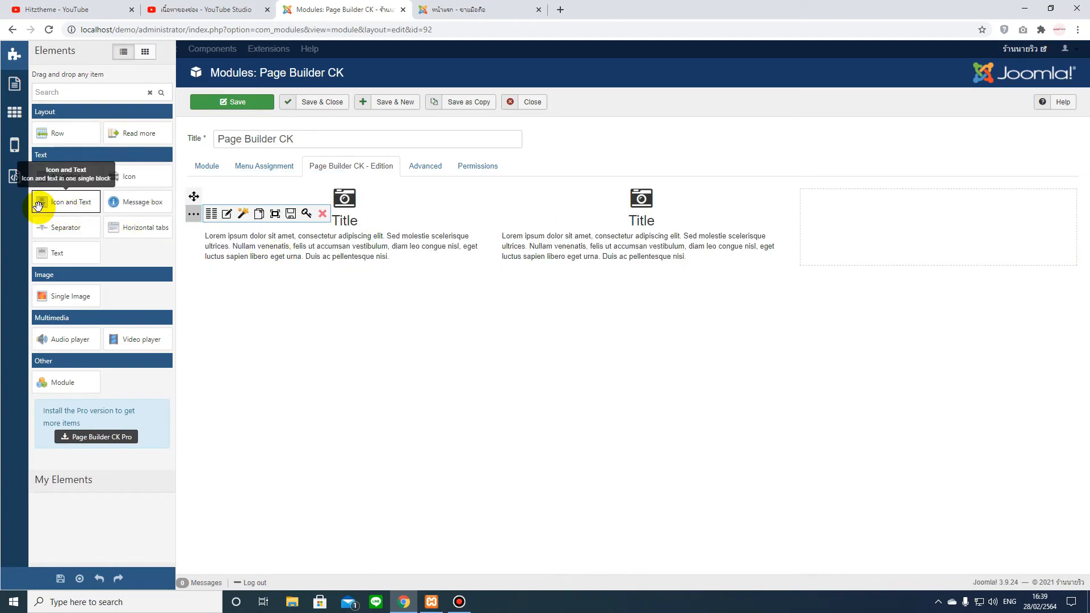
pyautogui.moveTo(37, 205); pyautogui.dragTo(840, 202)
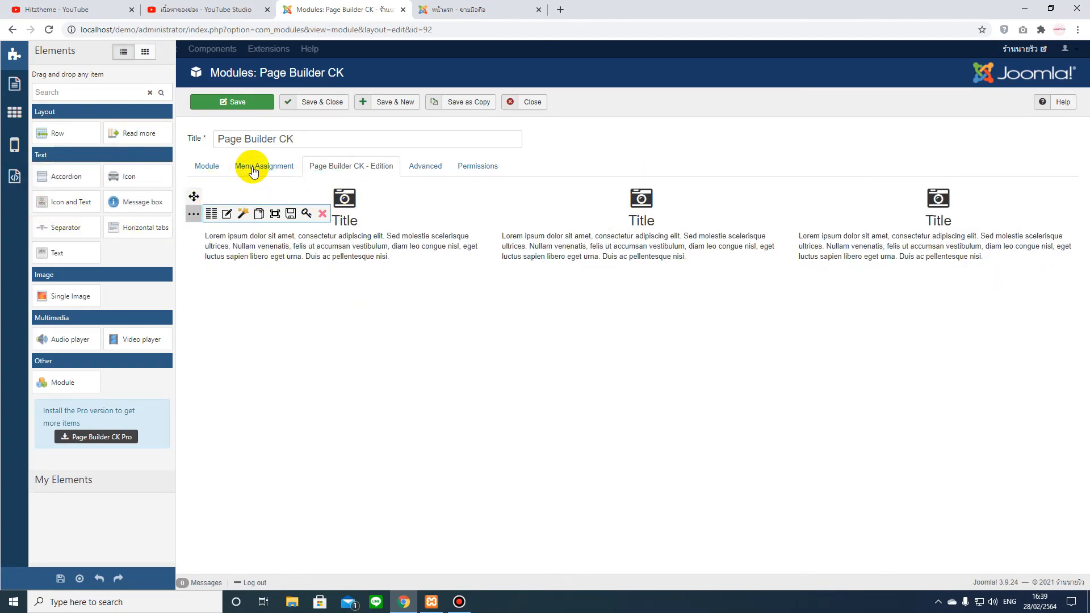
# Set the module's status to Published and its position to Left [position-8], and save the module
pyautogui.click(195, 165)
pyautogui.click(902, 283)
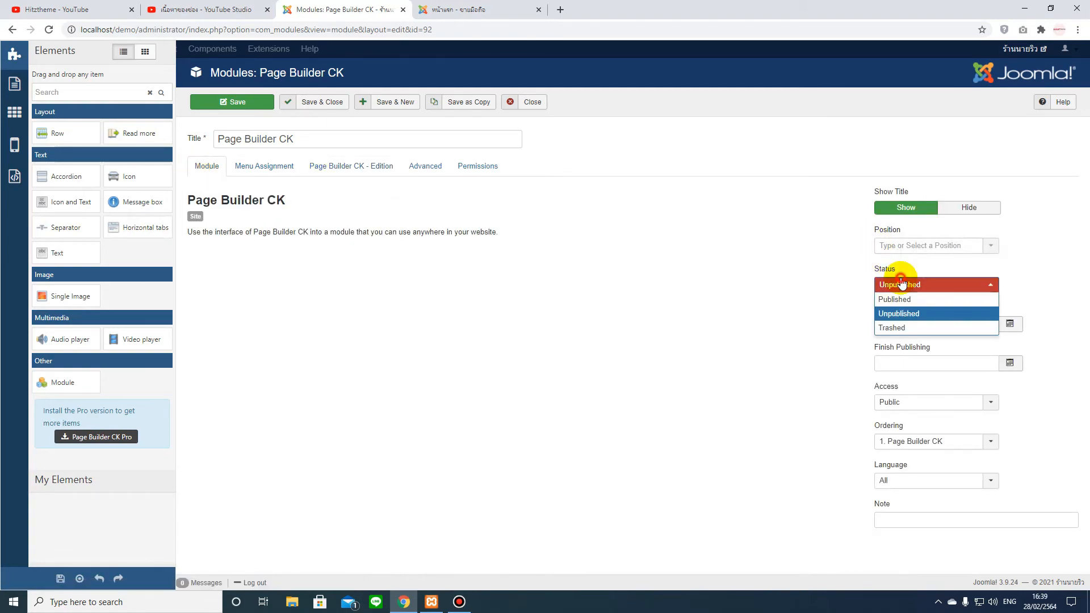
pyautogui.click(895, 300)
pyautogui.click(966, 248)
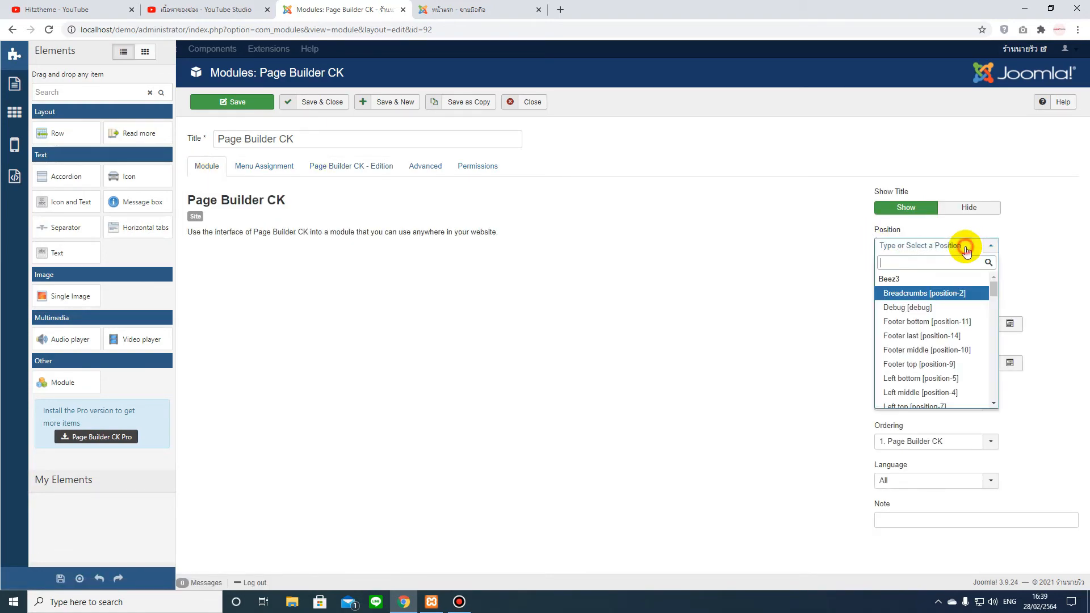
pyautogui.moveTo(993, 292); pyautogui.dragTo(993, 319)
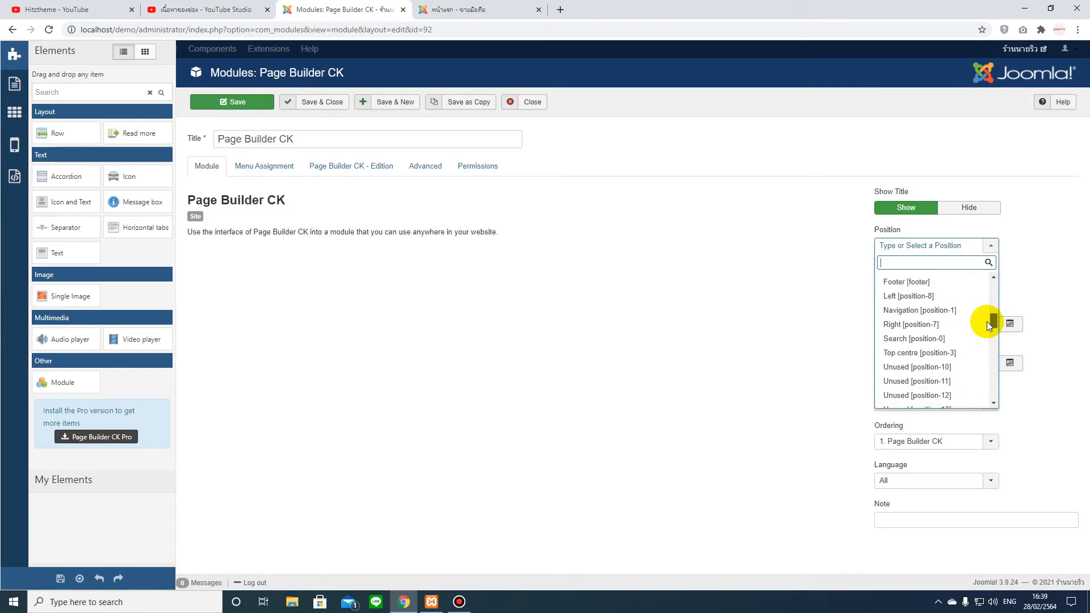
pyautogui.click(925, 296)
pyautogui.click(236, 102)
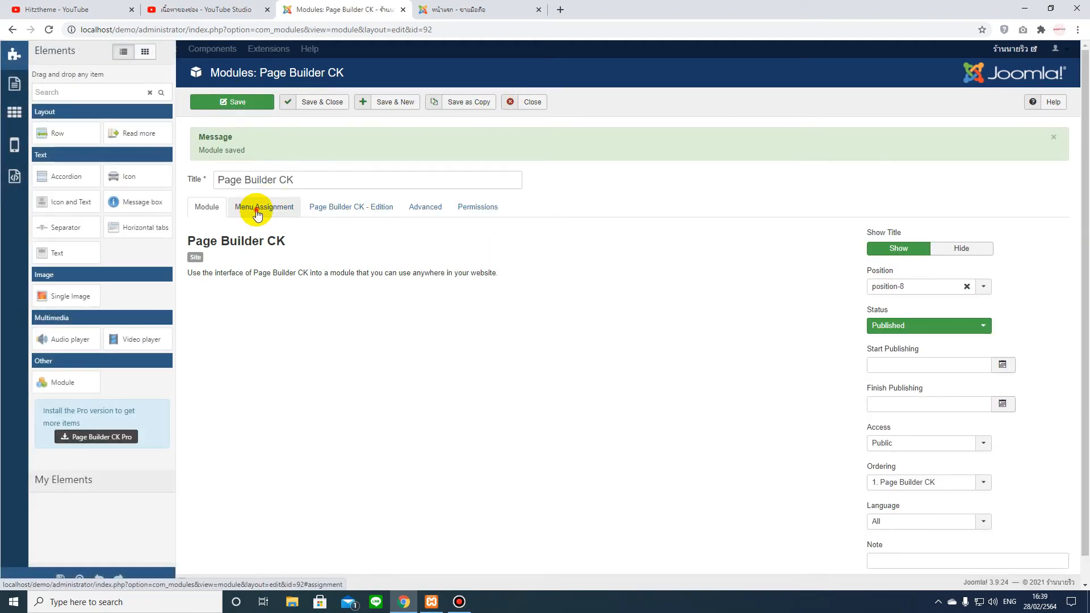
# Set the module's menu assignment to On all pages and save the module
pyautogui.click(260, 208)
pyautogui.click(338, 237)
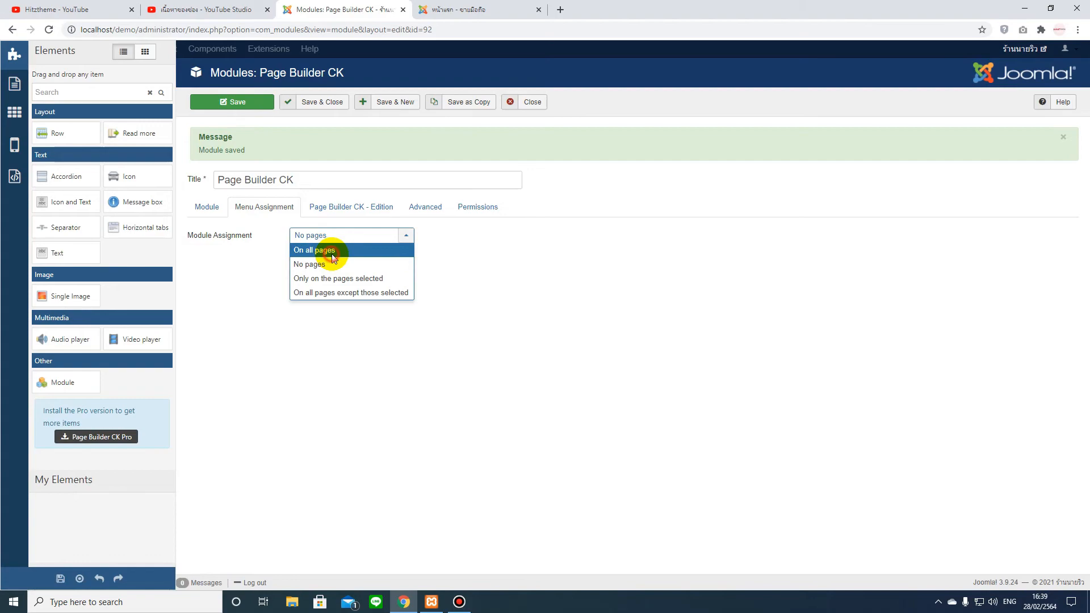
pyautogui.click(334, 246)
pyautogui.click(230, 103)
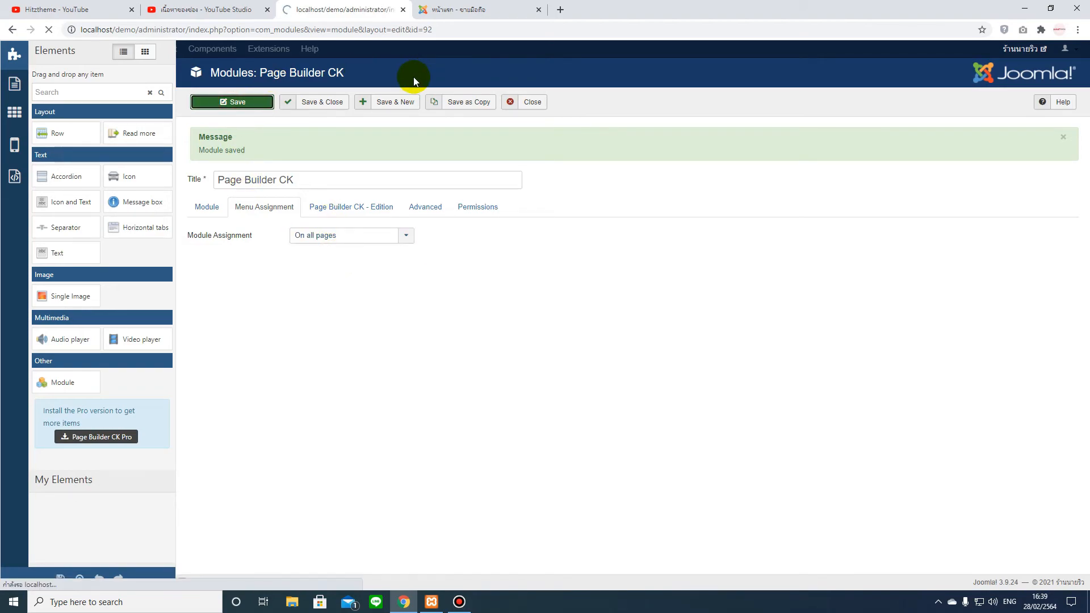
# Reload the site's front page to check how the module is displayed, and review its layout in the module's edition area
pyautogui.click(482, 10)
pyautogui.press('F5')
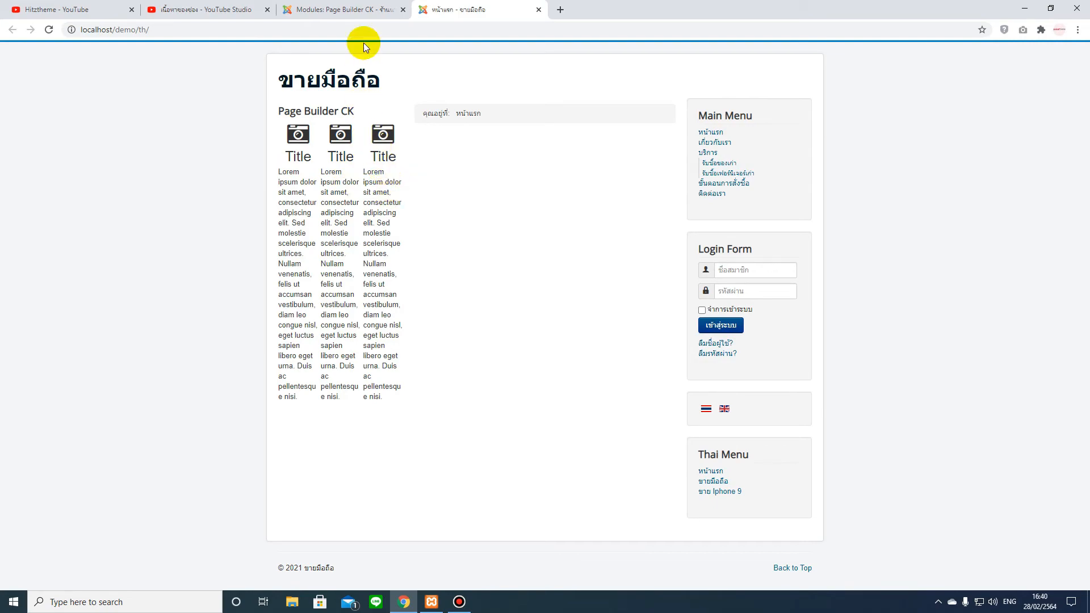
pyautogui.click(361, 12)
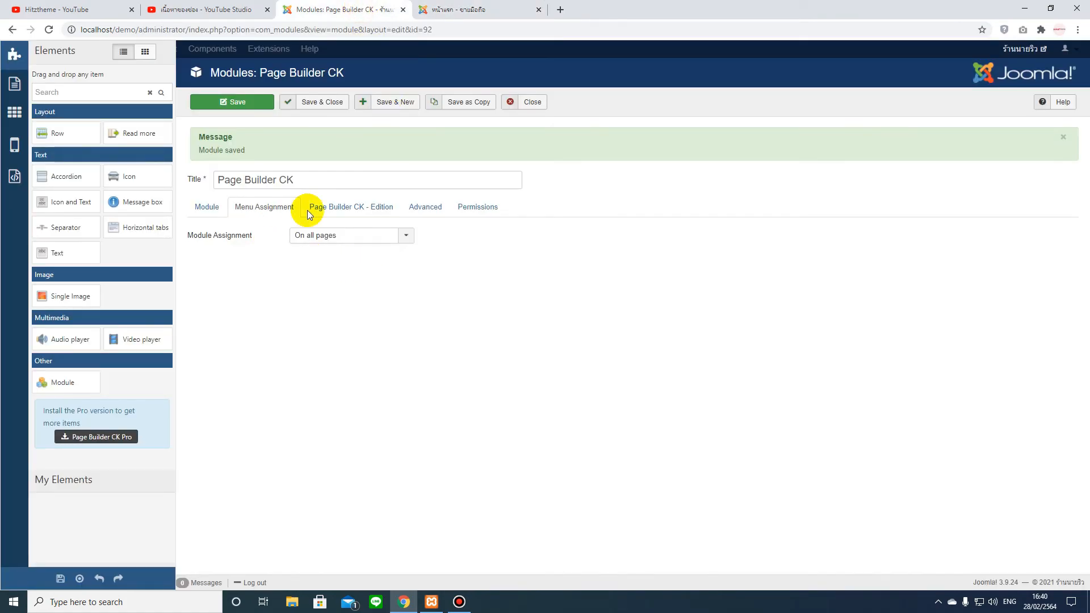
pyautogui.click(359, 206)
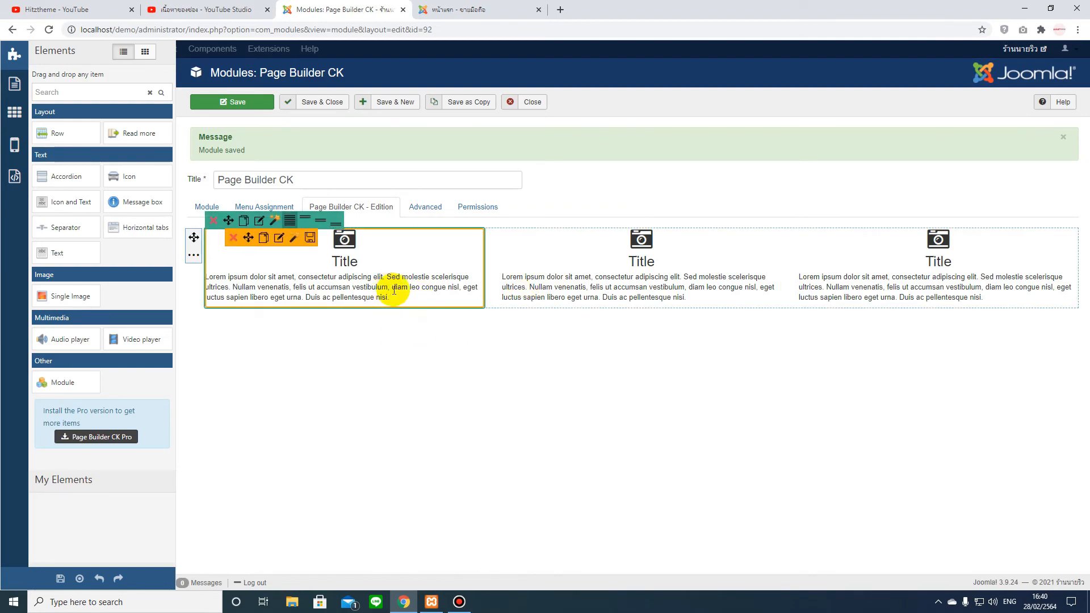
# Close the module and return to the Page Builder CK component's page list
pyautogui.click(532, 104)
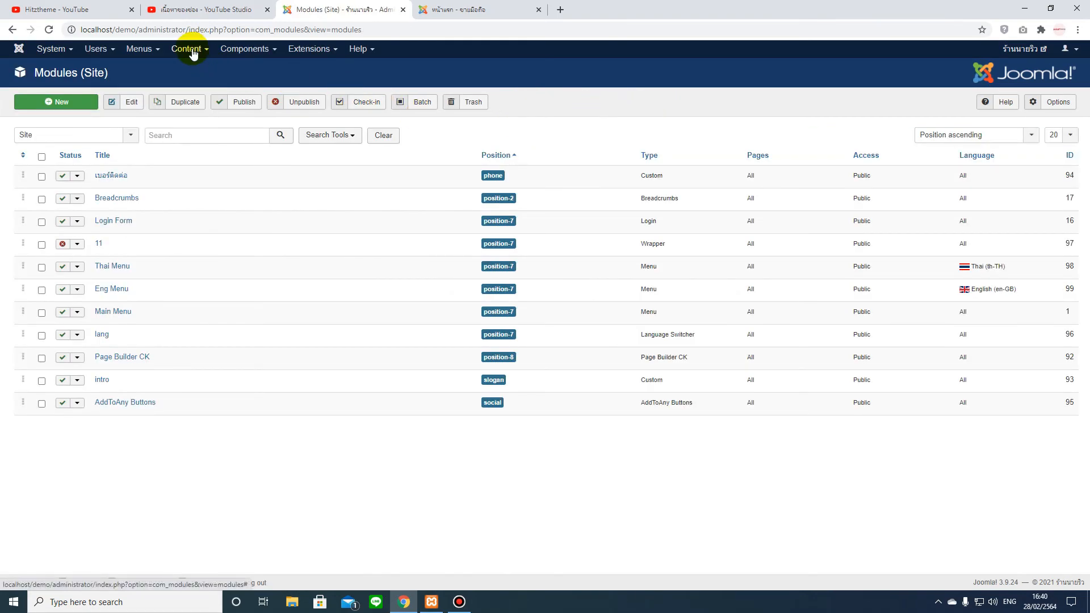
pyautogui.click(233, 54)
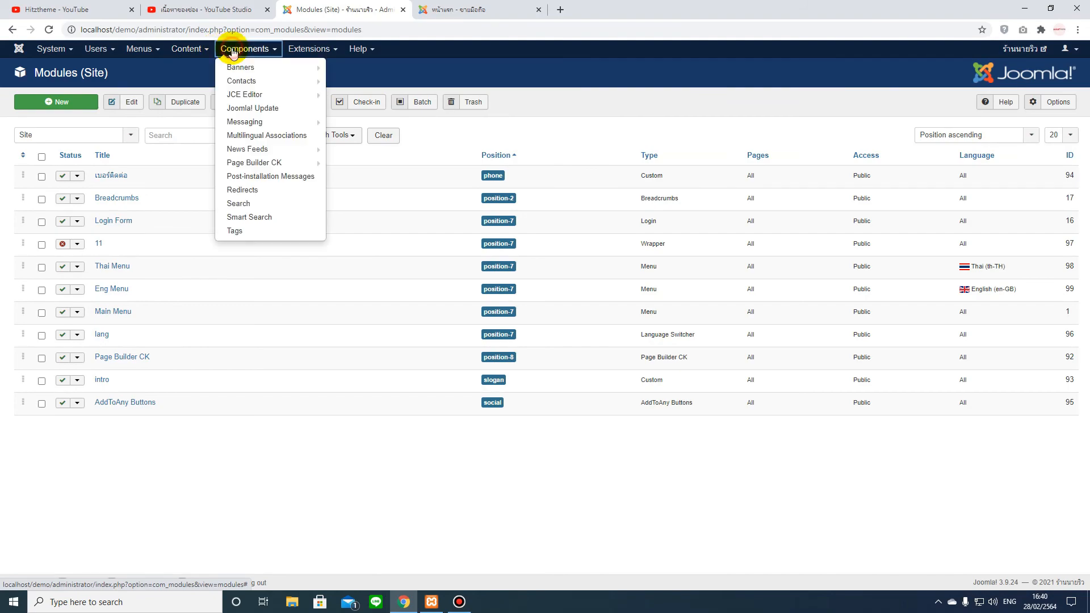
pyautogui.click(232, 159)
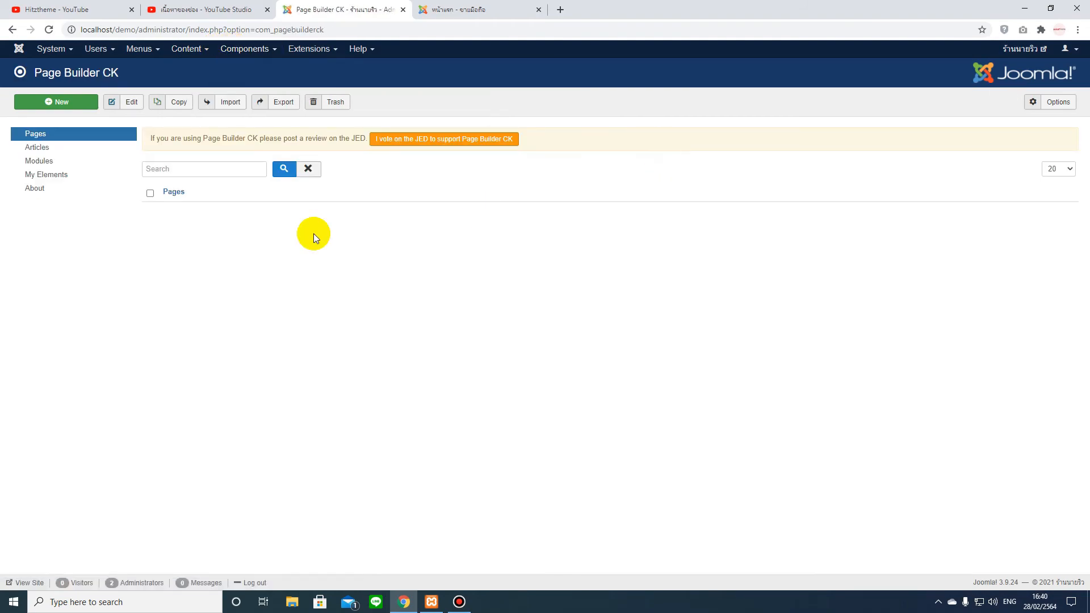